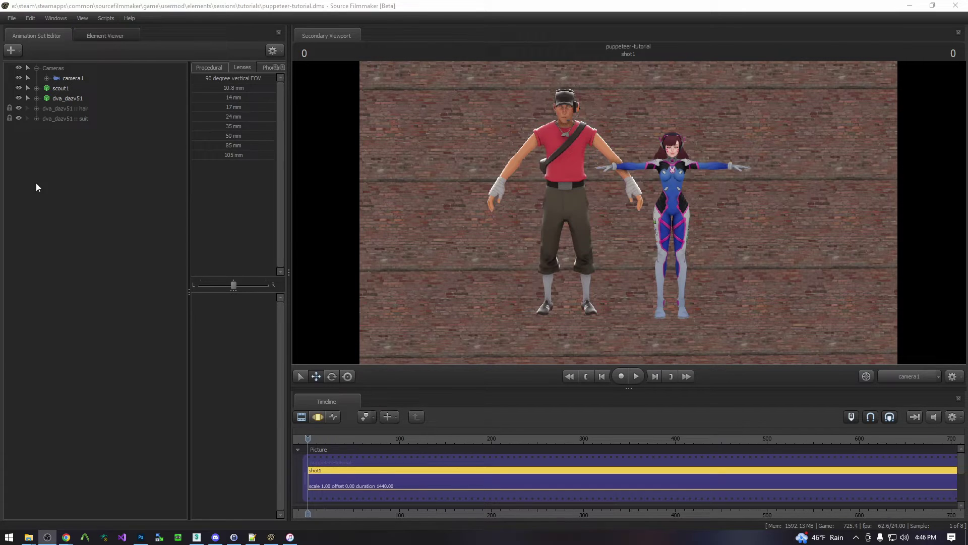
Switch to the Motion Editor and expand the scout1 and dva_dazv51 control groups, including scout1's Body group.
click(36, 184)
key(F3)
click(37, 98)
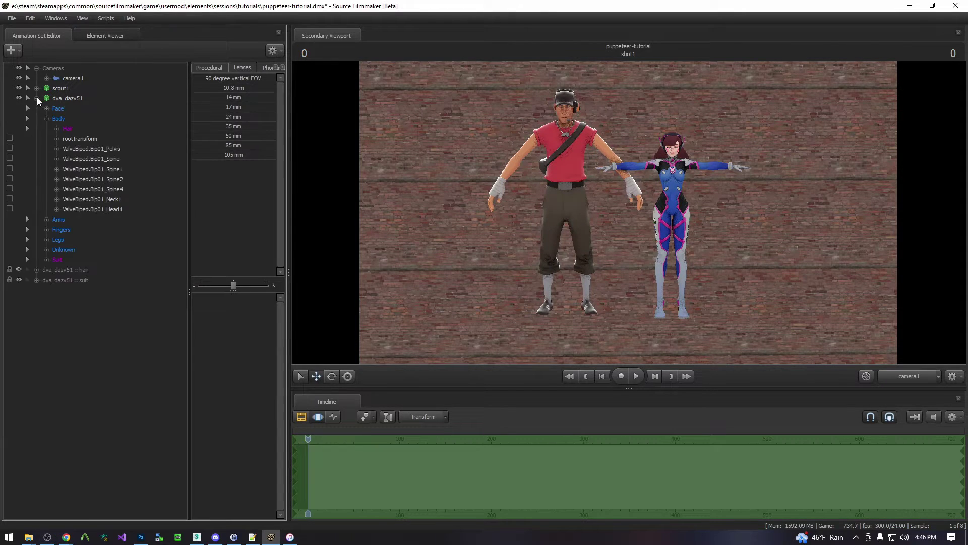
click(37, 88)
click(46, 109)
Lock scout1's rootTransform to dva_dazv51's rootTransform and apply the Zero preset to align the two models.
click(80, 118)
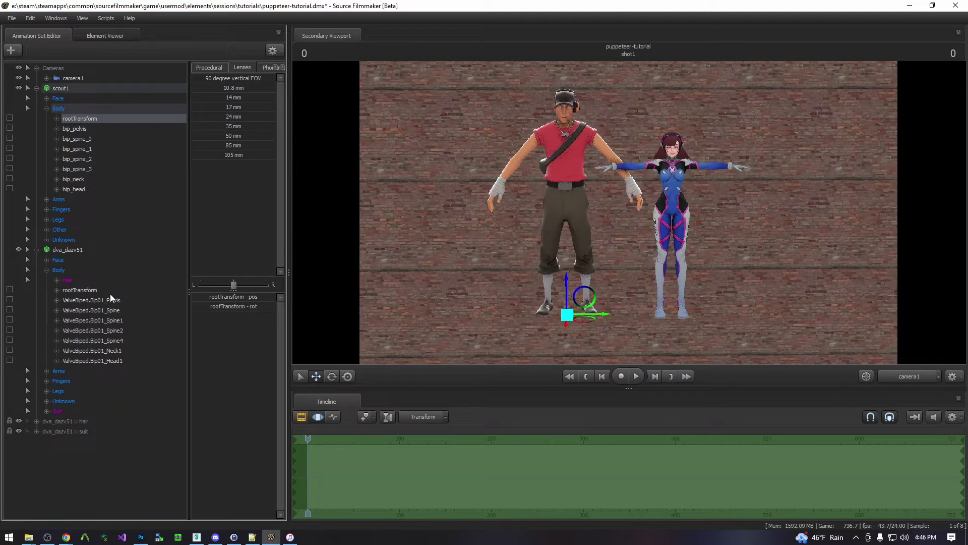
ctrl+click(89, 289)
right_click(88, 289)
click(115, 310)
click(209, 67)
click(233, 87)
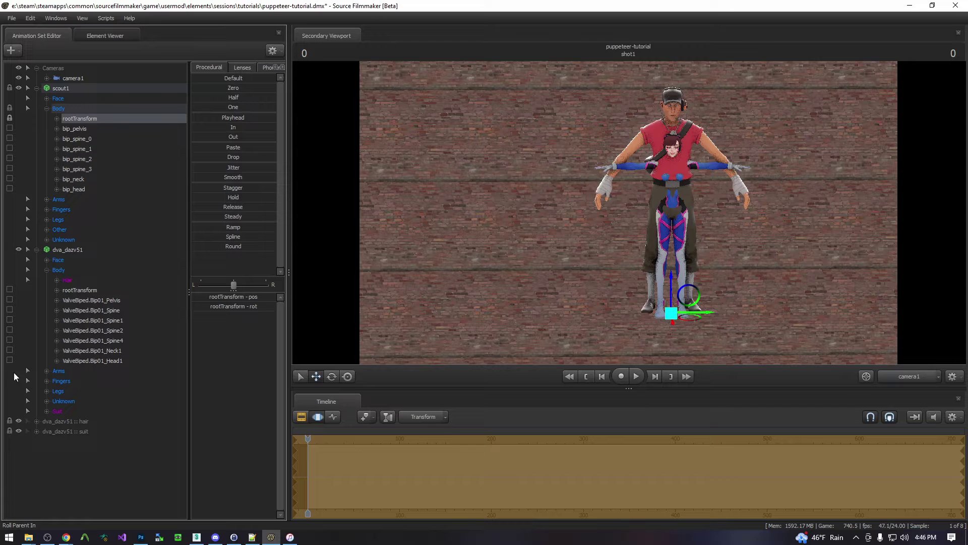
Add a scale control to scout1's rootTransform and scale the Scout down to about dva_dazv51's height.
right_click(71, 121)
click(108, 141)
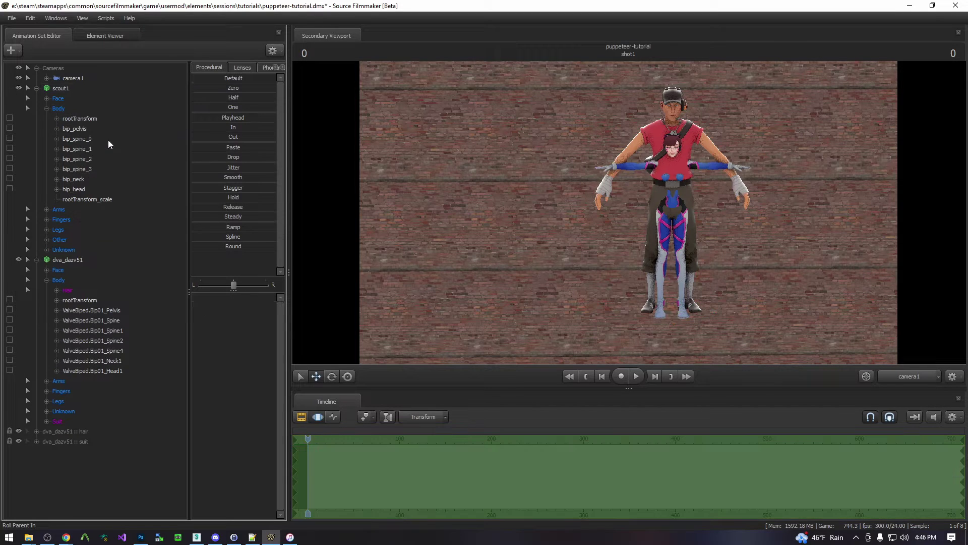
click(80, 200)
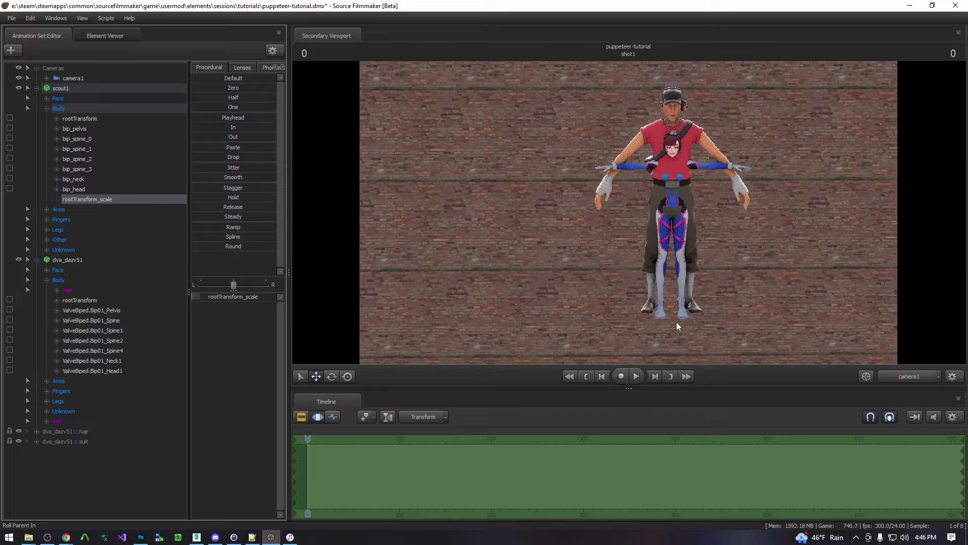
drag(205, 298, 199, 298)
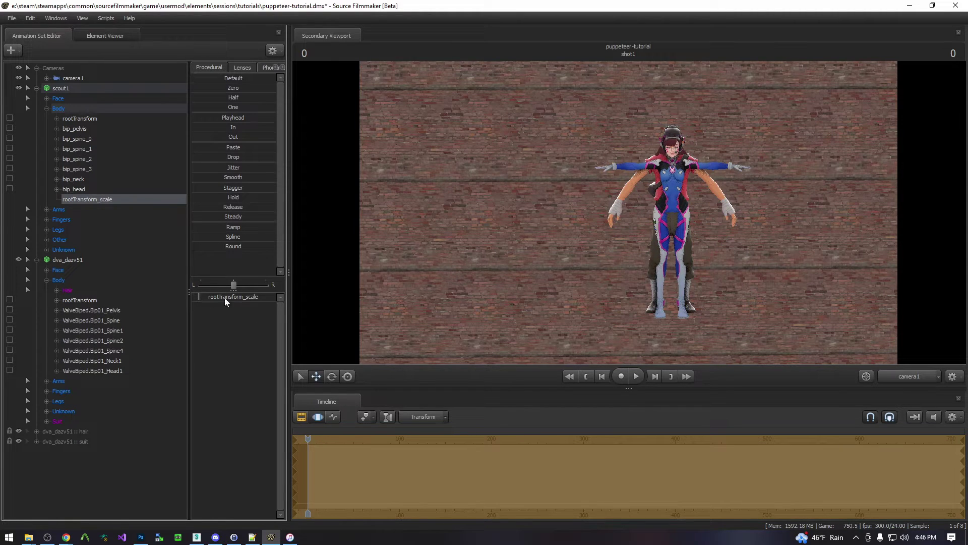
key(Return)
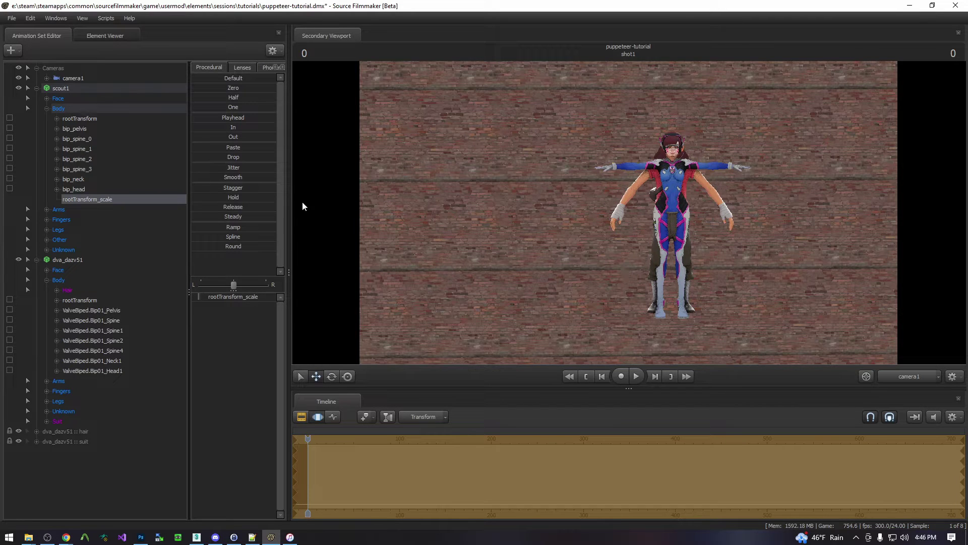
Switch the viewport to the Work Camera and move scout1's rootTransform so its legs line up front to back with dva_dazv51's.
click(903, 378)
mouse_move(629, 212)
mouse_down()
mouse_move(595, 182)
mouse_move(650, 253)
mouse_move(675, 263)
mouse_move(681, 282)
mouse_move(610, 217)
mouse_up()
key(w)
key(s)
key(s)
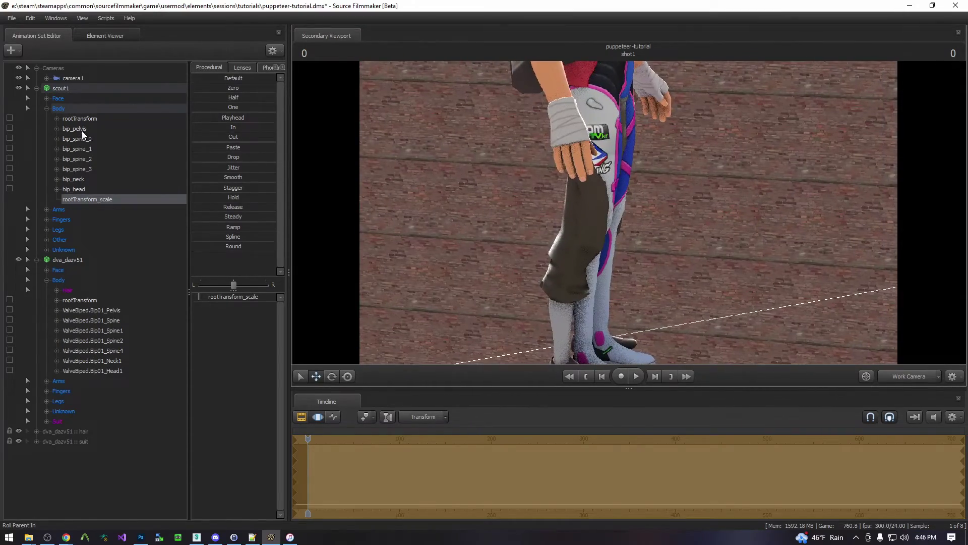
click(81, 119)
drag(464, 285, 631, 220)
key(s)
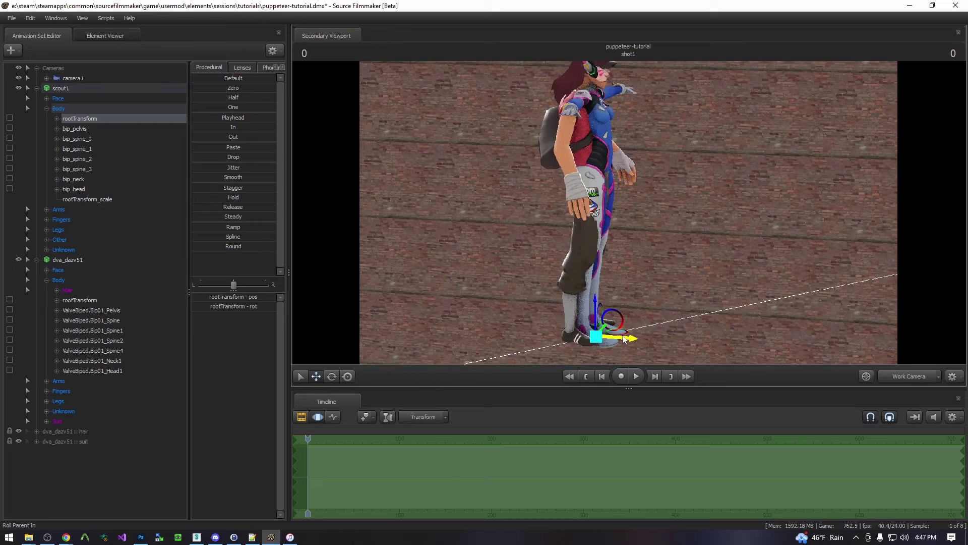
drag(624, 339, 600, 358)
key(w)
key(s)
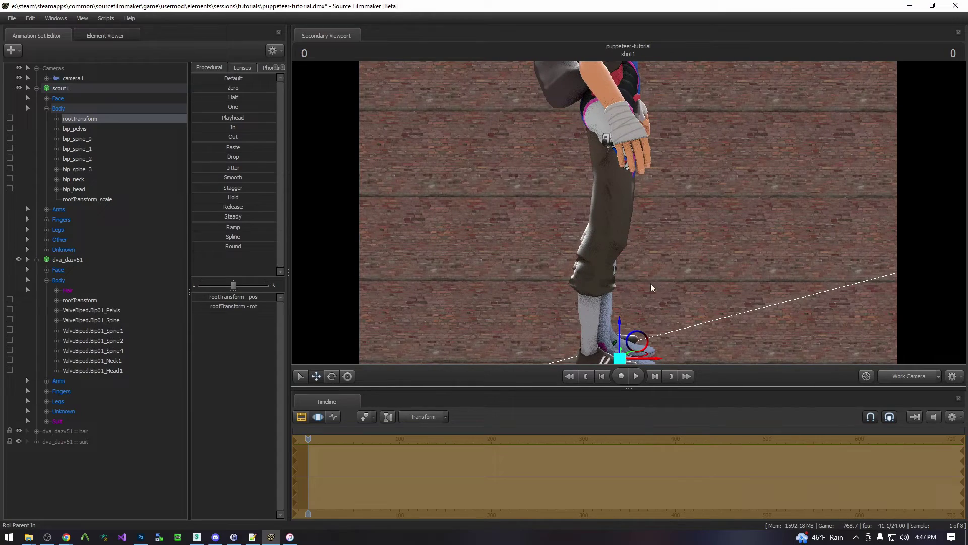
Rotate scout1's bip_hip_L so the left leg lines up with dva_dazv51's left leg.
click(46, 230)
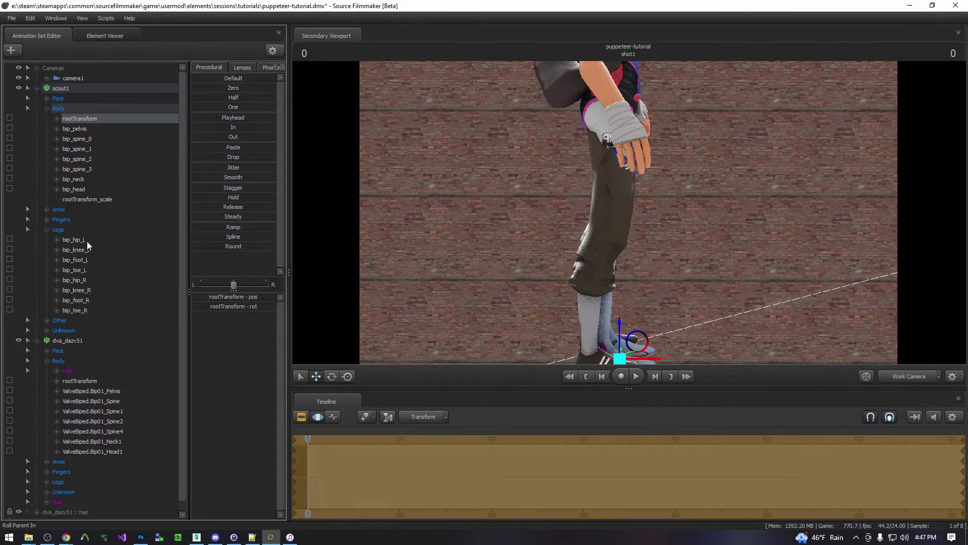
click(81, 240)
mouse_move(628, 212)
mouse_down()
mouse_move(615, 172)
mouse_move(645, 186)
mouse_move(625, 179)
mouse_move(625, 194)
mouse_up()
key(s)
key(s)
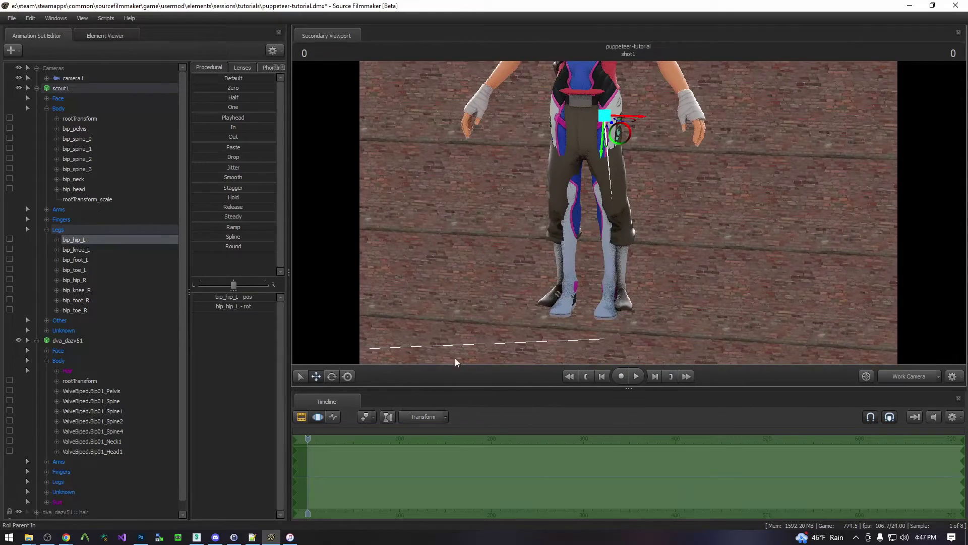
click(333, 377)
drag(635, 95, 640, 98)
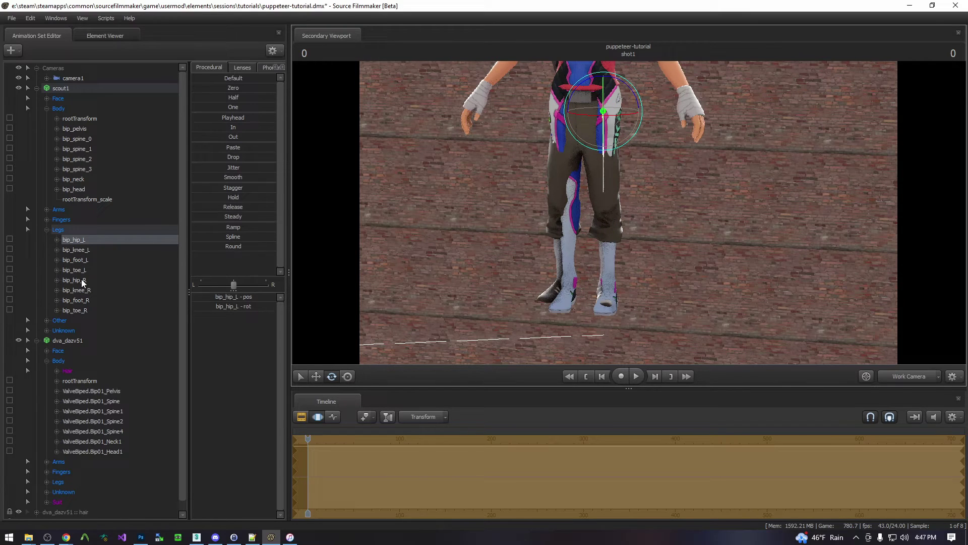
Rotate scout1's bip_hip_R so the right leg lines up with dva_dazv51's right leg.
click(74, 280)
drag(595, 101, 598, 181)
key(w)
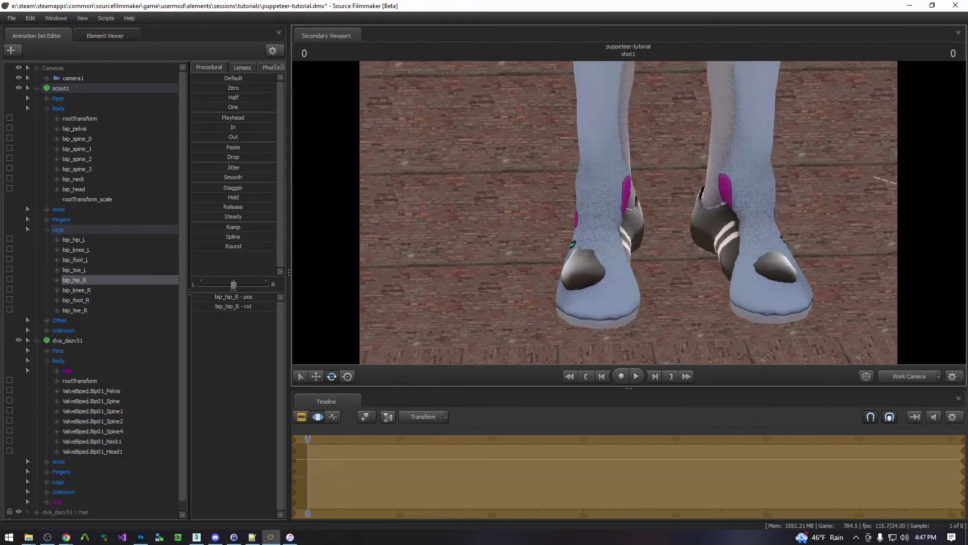
Enable Global Axes and rotate scout1's bip_foot_R and bip_foot_L to point straight like dva_dazv51's feet.
key(s)
click(75, 300)
right_click(630, 207)
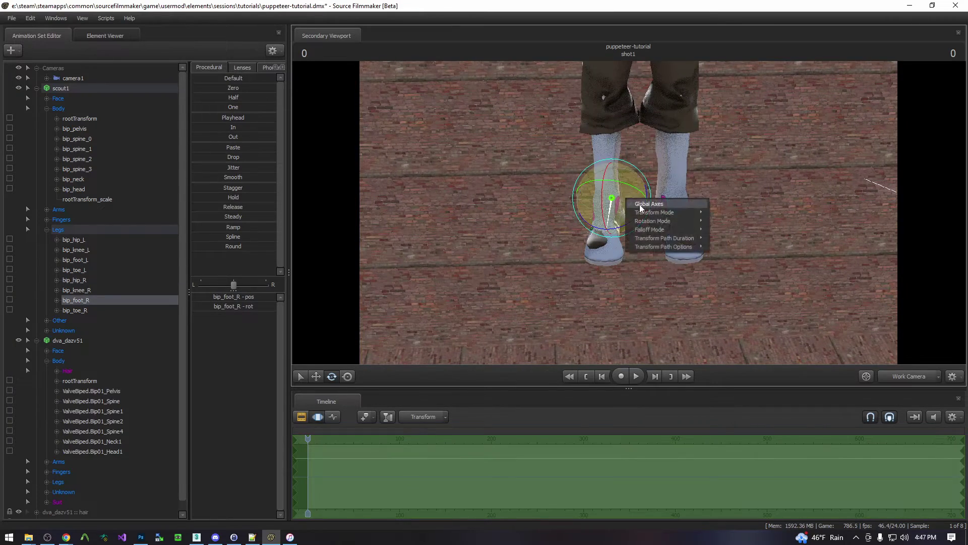
drag(636, 209, 665, 209)
click(79, 261)
drag(731, 211, 731, 152)
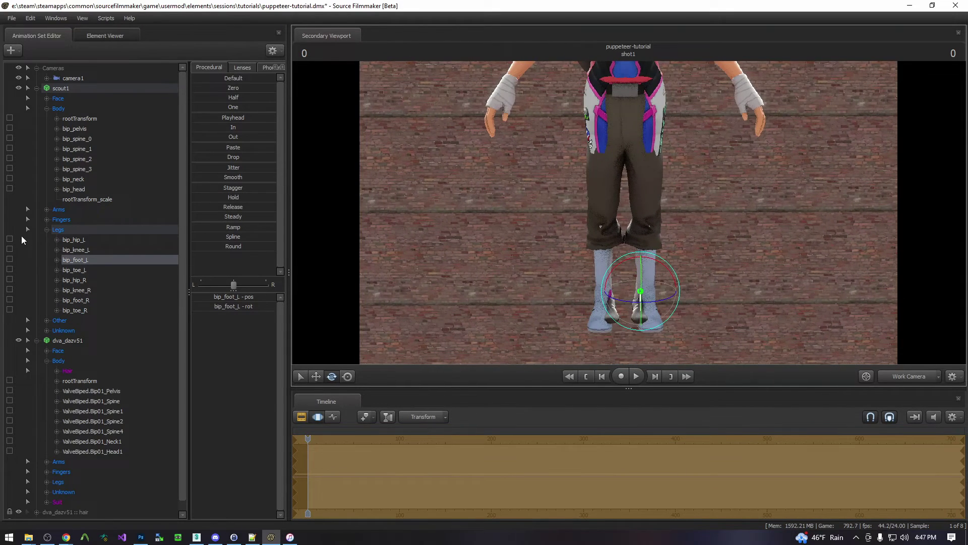
Readjust bip_hip_L and bip_hip_R outward so scout1's feet line up with dva_dazv51's feet.
click(30, 239)
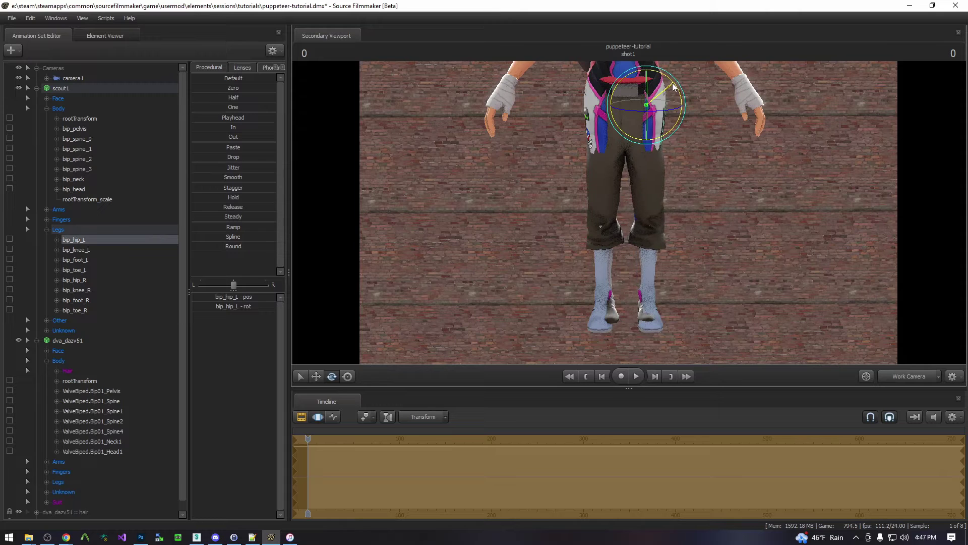
click(79, 280)
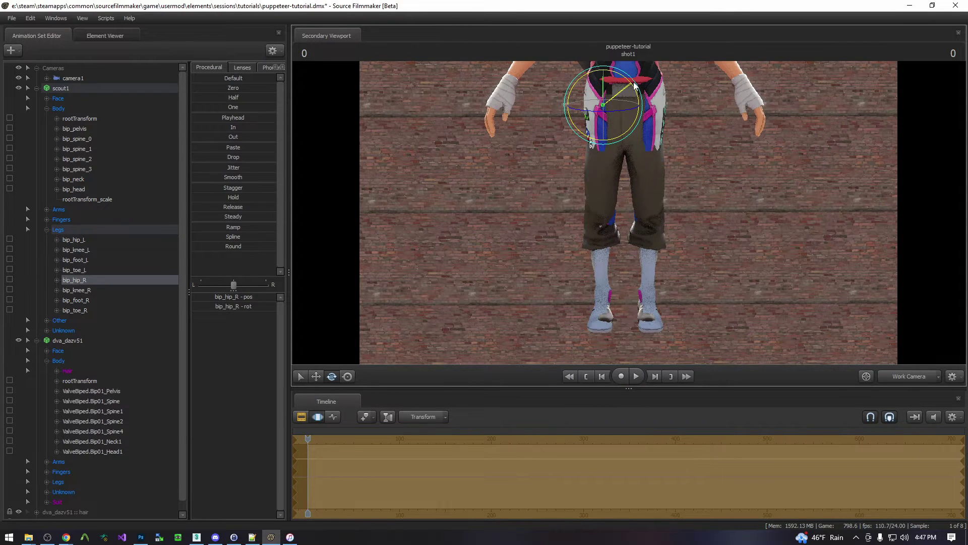
mouse_move(634, 86)
mouse_down()
mouse_move(634, 66)
mouse_move(627, 75)
mouse_up()
key(w)
key(s)
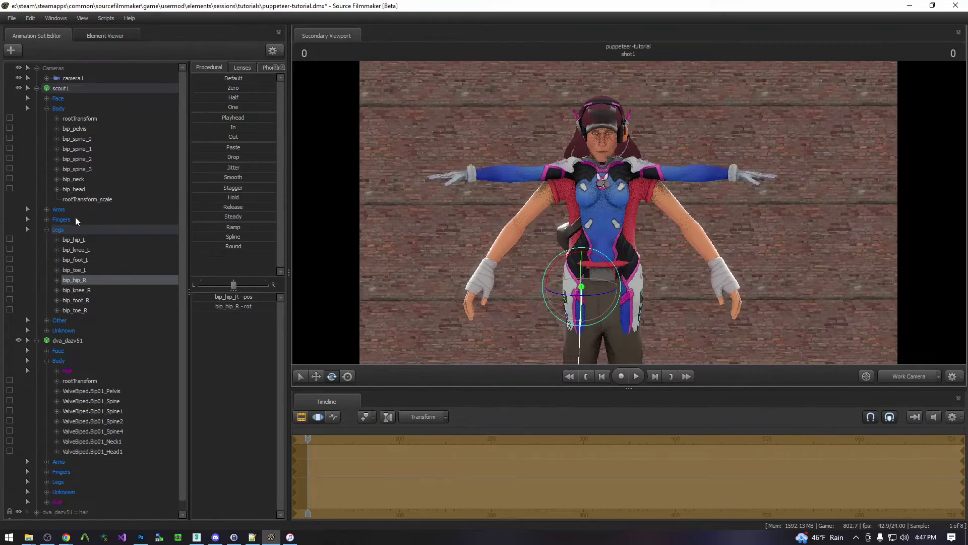
Collapse scout1's Legs group, expand Arms, and rotate bip_collar_L and bip_collar_R slightly upward to raise both shoulders.
click(47, 229)
click(47, 210)
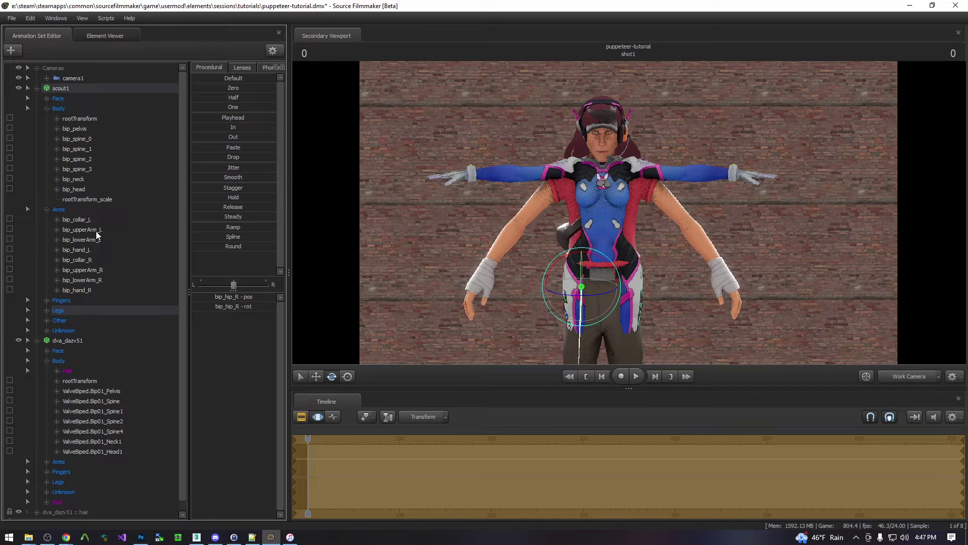
click(81, 219)
drag(628, 141, 618, 137)
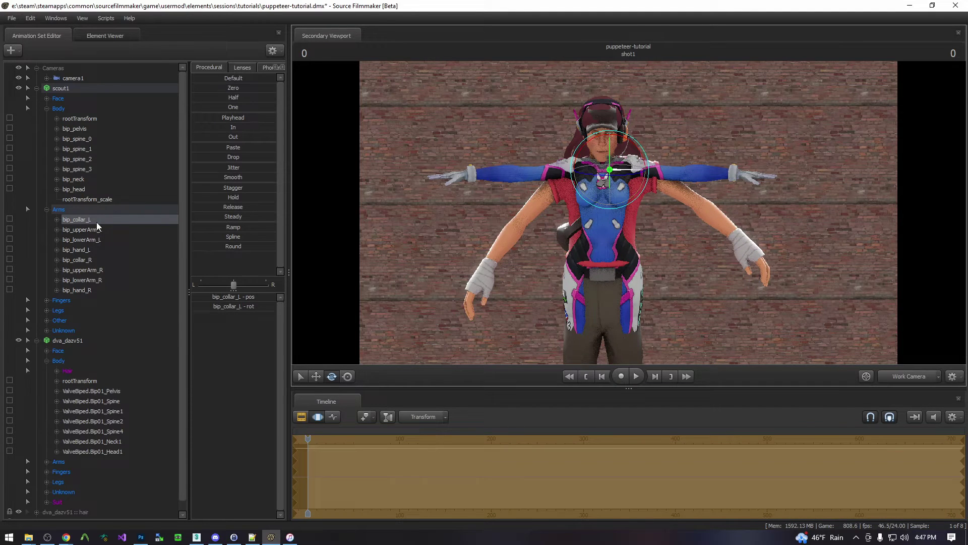
click(80, 259)
drag(621, 147, 621, 143)
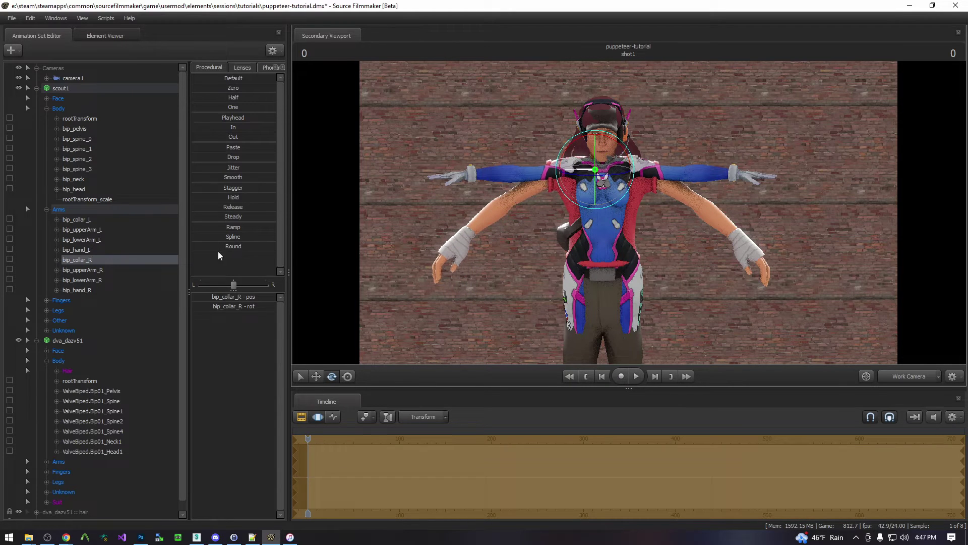
Rotate scout1's bip_upperArm_R and bip_upperArm_L to bring both arms out to dva_dazv51's T-pose.
click(103, 270)
drag(600, 176, 681, 70)
click(82, 229)
key(w)
mouse_move(629, 212)
mouse_down()
mouse_move(706, 167)
mouse_move(605, 262)
mouse_move(565, 278)
mouse_move(629, 215)
mouse_up()
Straighten scout1's elbows by rotating bip_lowerArm_L and bip_lowerArm_R in line with the upper arms.
click(84, 243)
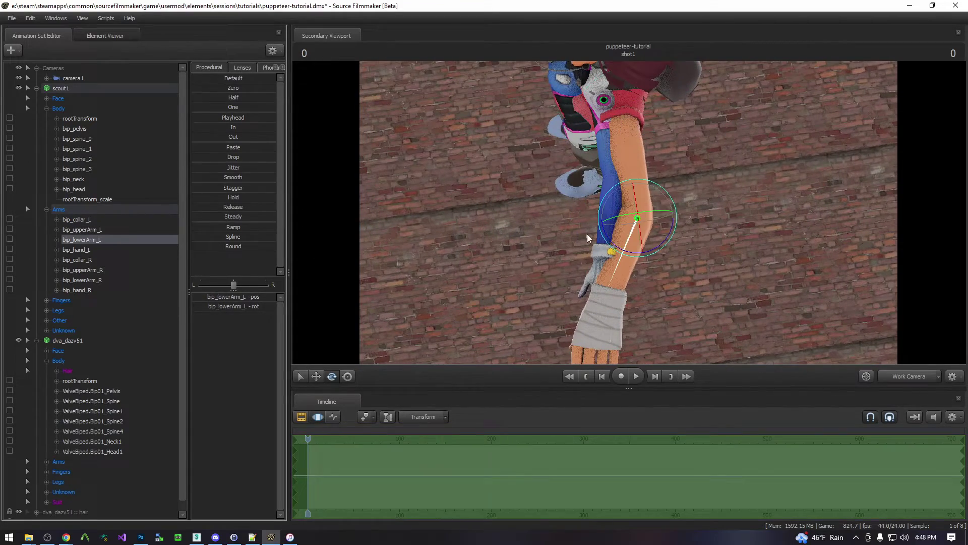
drag(664, 248, 667, 240)
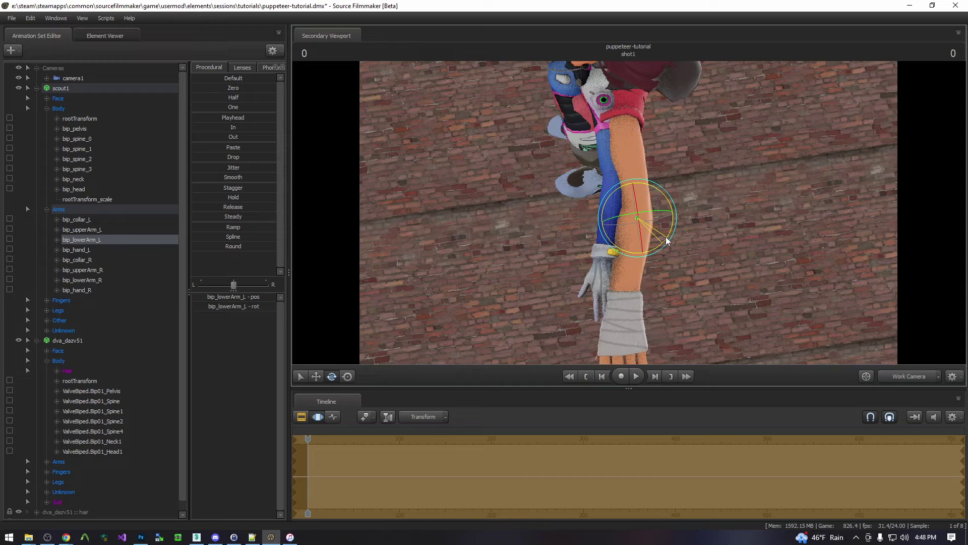
click(79, 280)
drag(628, 213, 648, 186)
drag(659, 250, 681, 249)
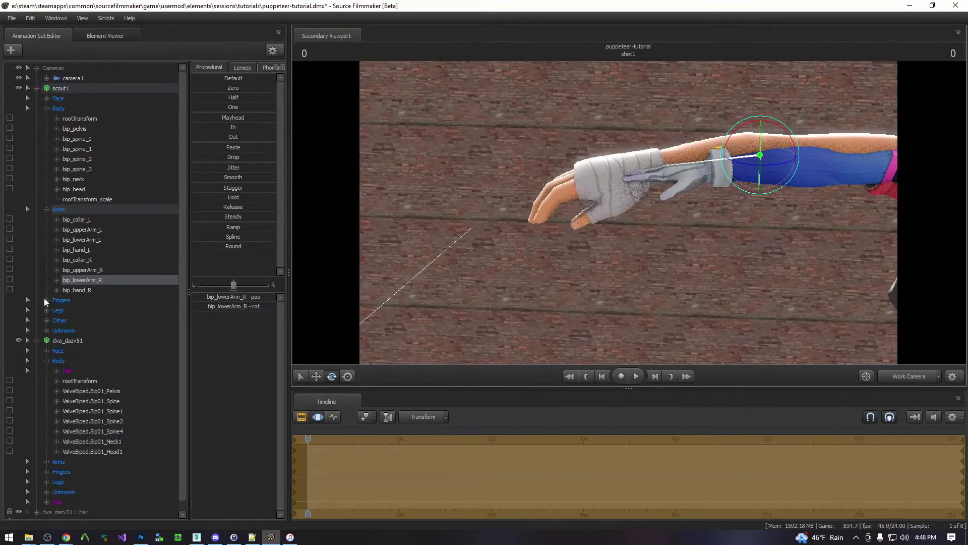
Set the rotation mode to Local and straighten scout1's right index, middle, ring and pinky fingers together.
click(49, 210)
click(47, 219)
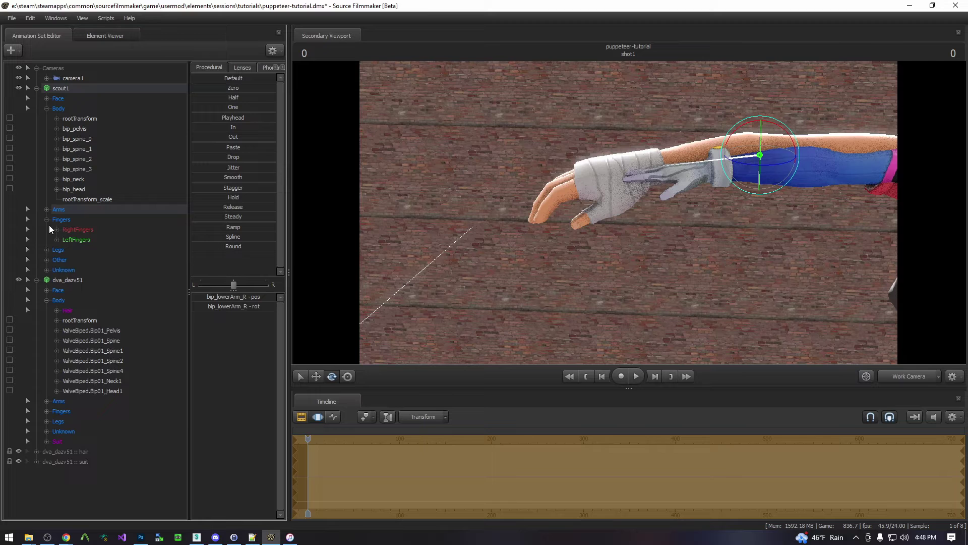
click(57, 229)
click(91, 381)
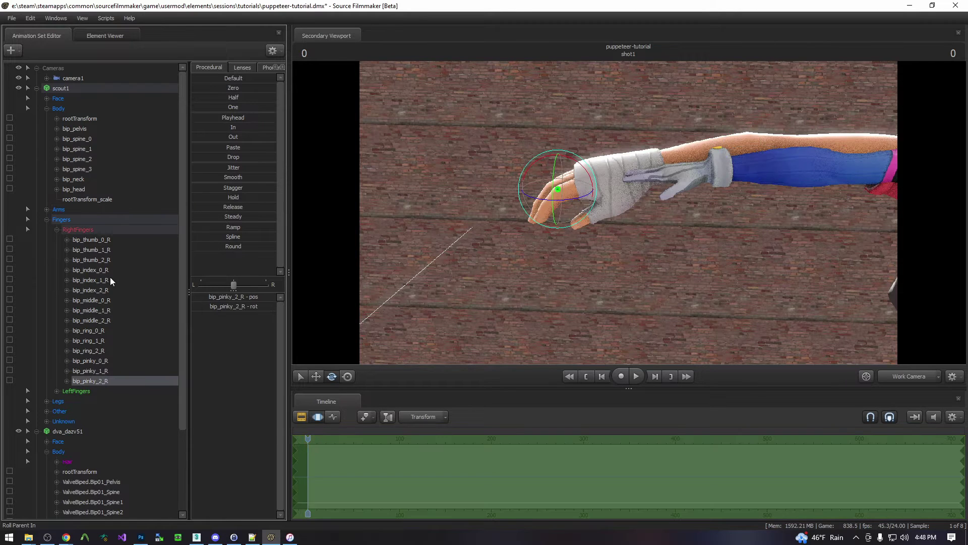
shift+click(91, 270)
right_click(593, 181)
mouse_move(634, 197)
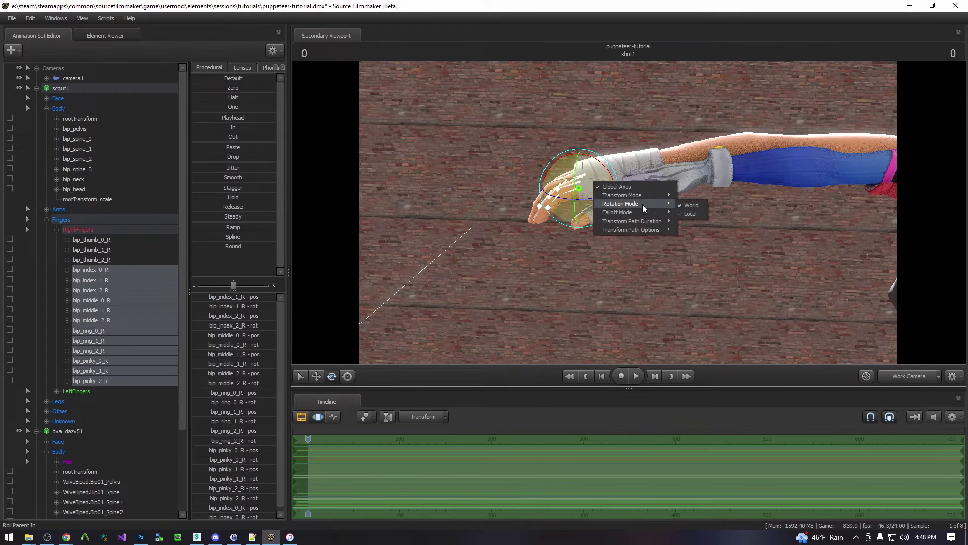
click(694, 216)
drag(592, 156, 611, 161)
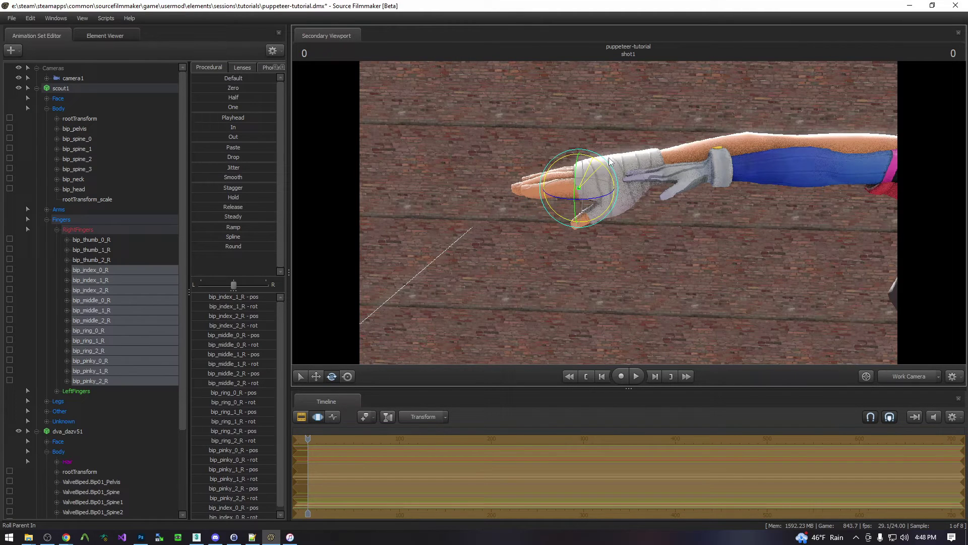
Straighten scout1's left index, middle, ring and pinky fingers together, leaving out the thumb.
scroll(71, 351, down, 3)
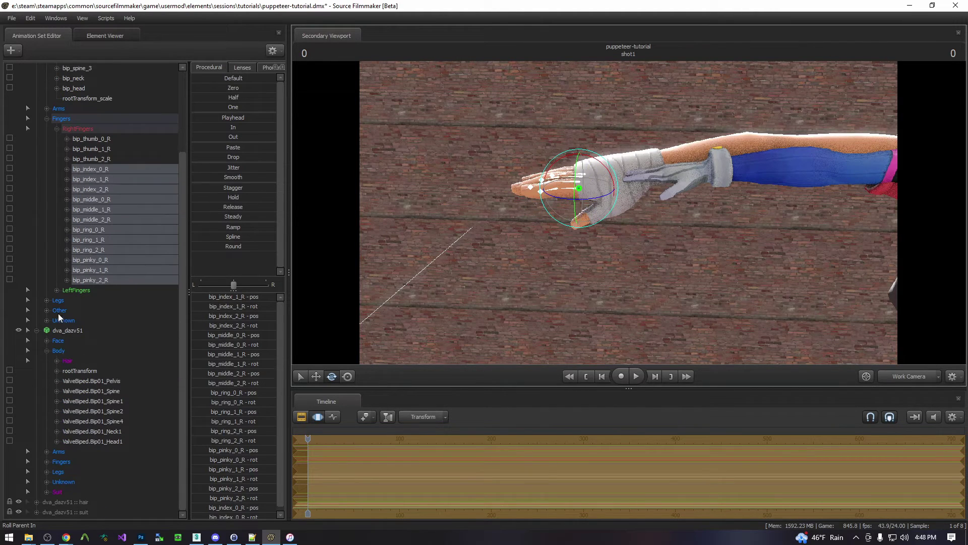
click(57, 290)
click(101, 441)
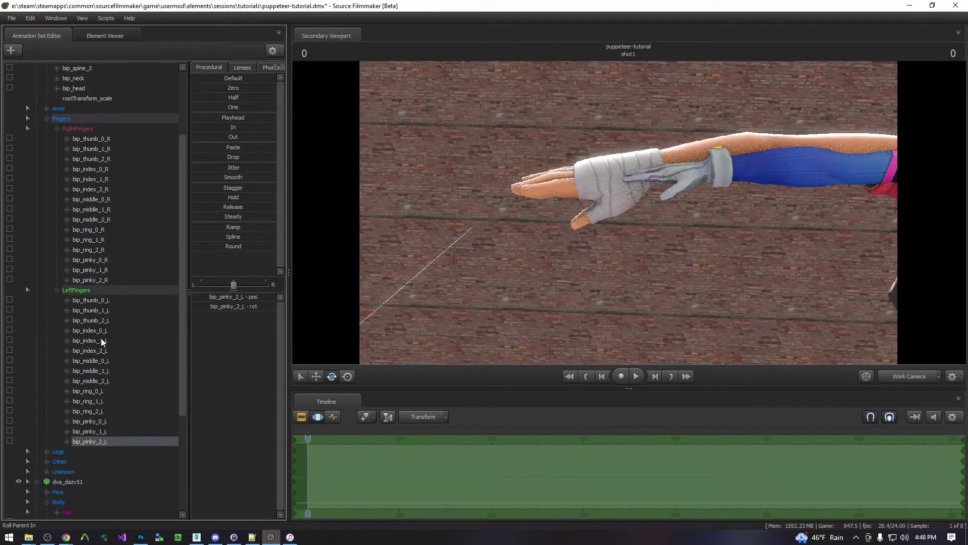
shift+click(100, 331)
drag(629, 213, 665, 222)
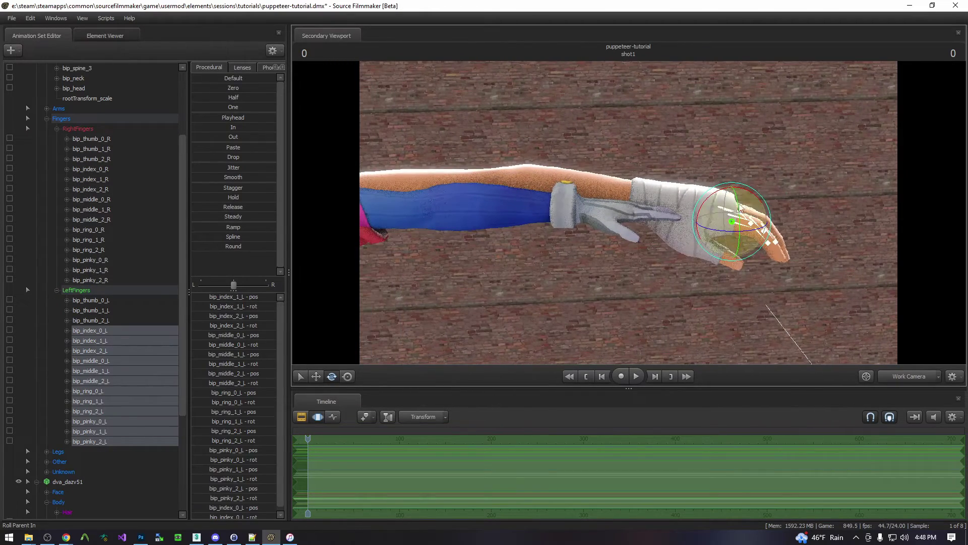
drag(746, 190, 735, 187)
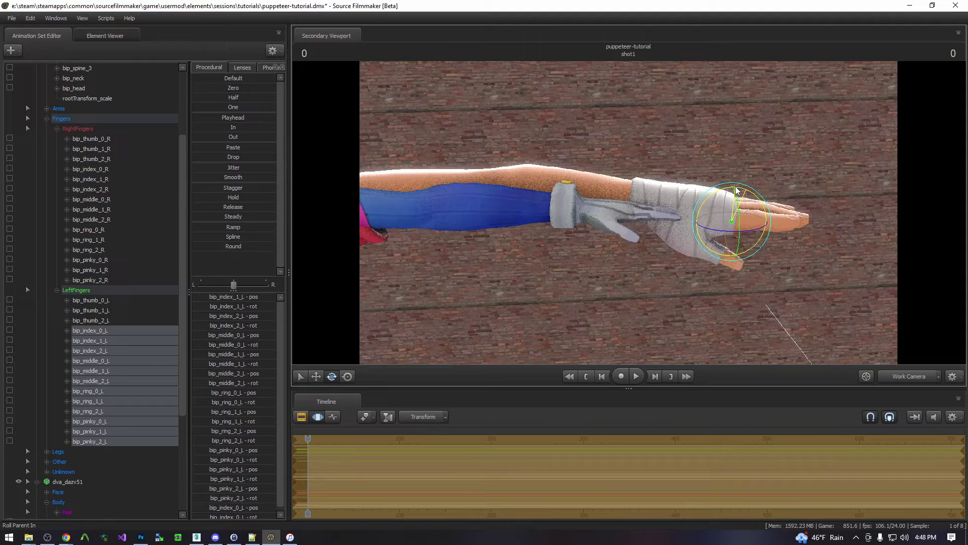
Collapse scout1's and dva_dazv51's control groups in the animation set list and clear the selection.
key(s)
drag(794, 146, 741, 172)
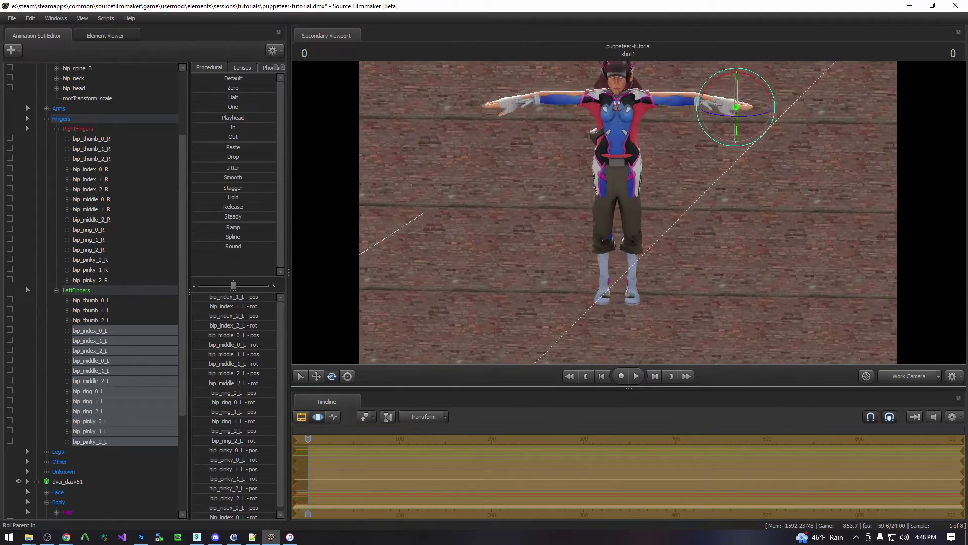
scroll(79, 281, up, 4)
click(49, 108)
click(47, 134)
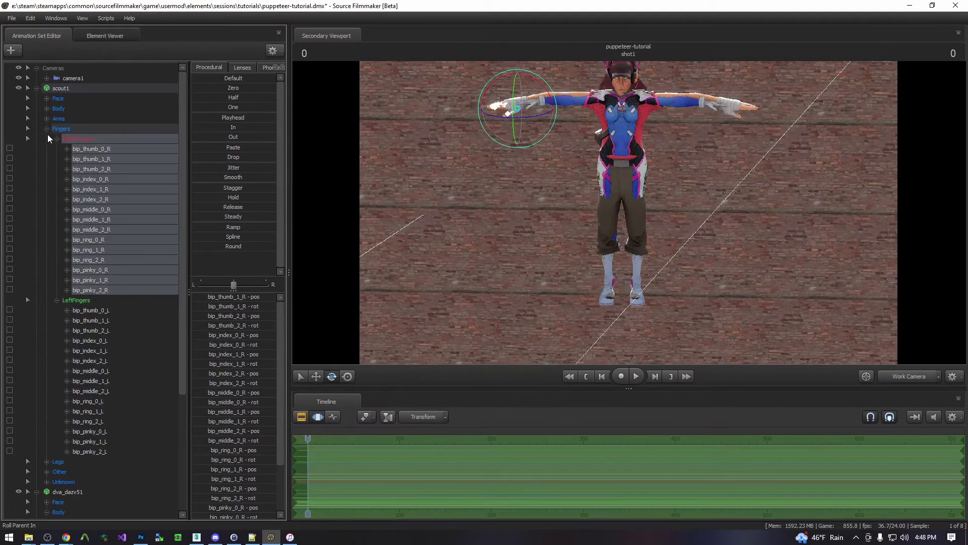
click(47, 130)
click(37, 88)
click(36, 98)
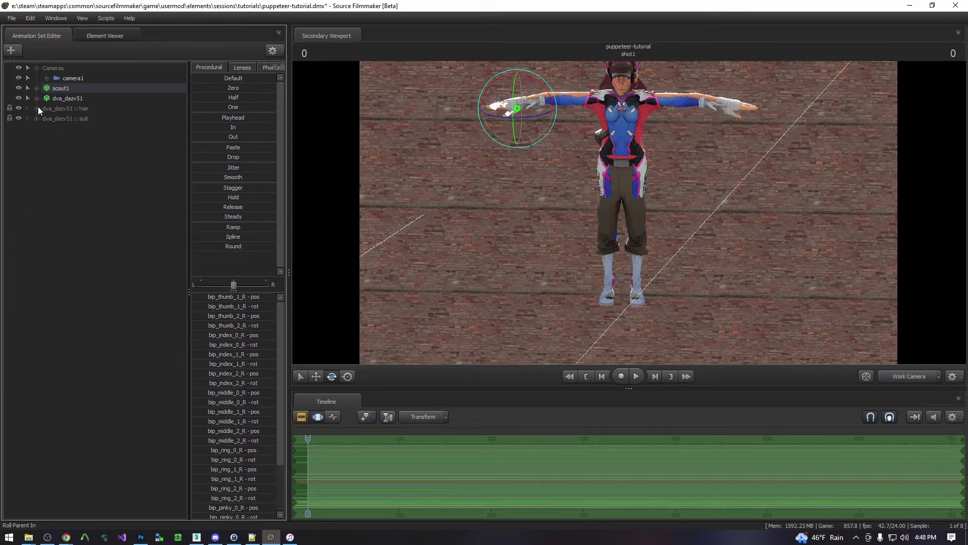
click(56, 156)
drag(635, 147, 631, 116)
key(w)
key(s)
key(w)
key(s)
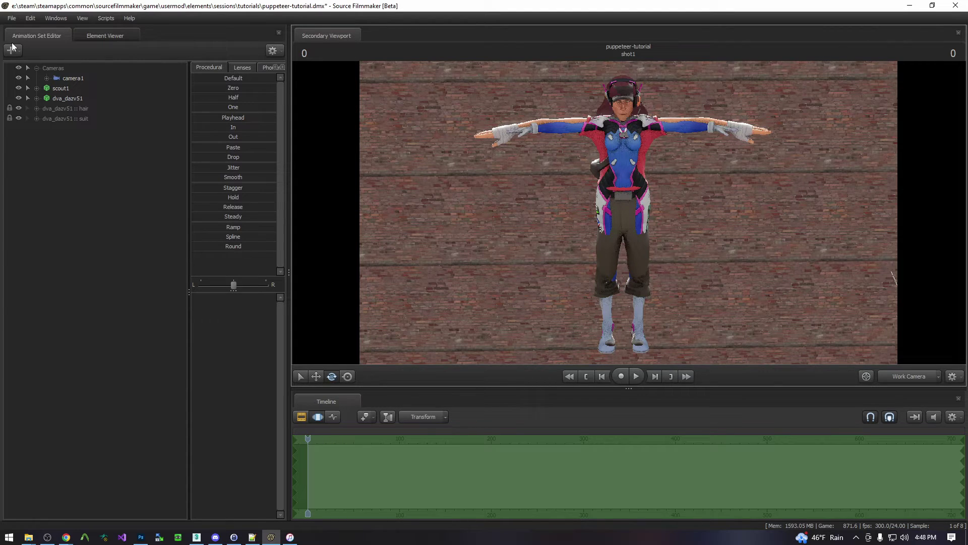
Run the puppeteer_2023 rig script on dva_dazv51, taking animations from scout1 and applying them to dva_dazv51.
click(76, 98)
right_click(78, 99)
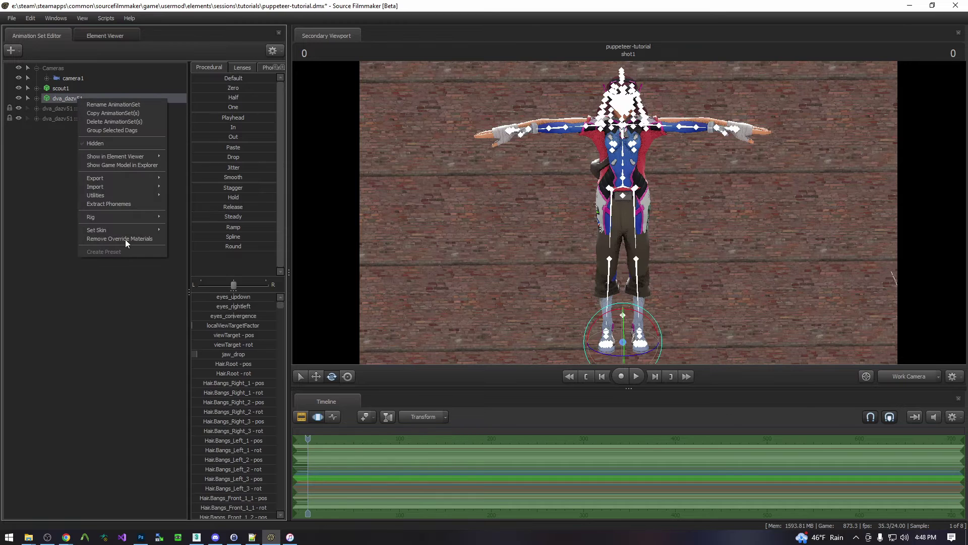
mouse_move(112, 217)
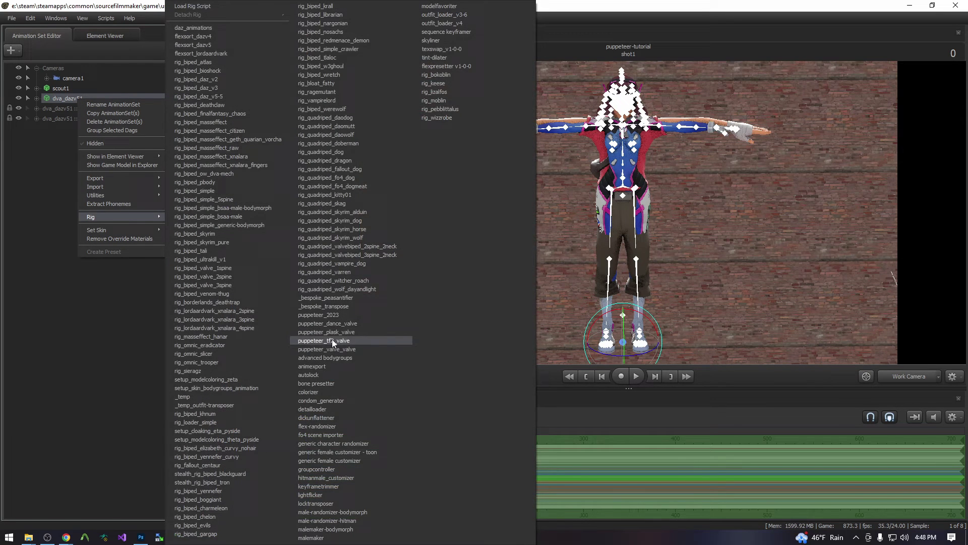
click(335, 316)
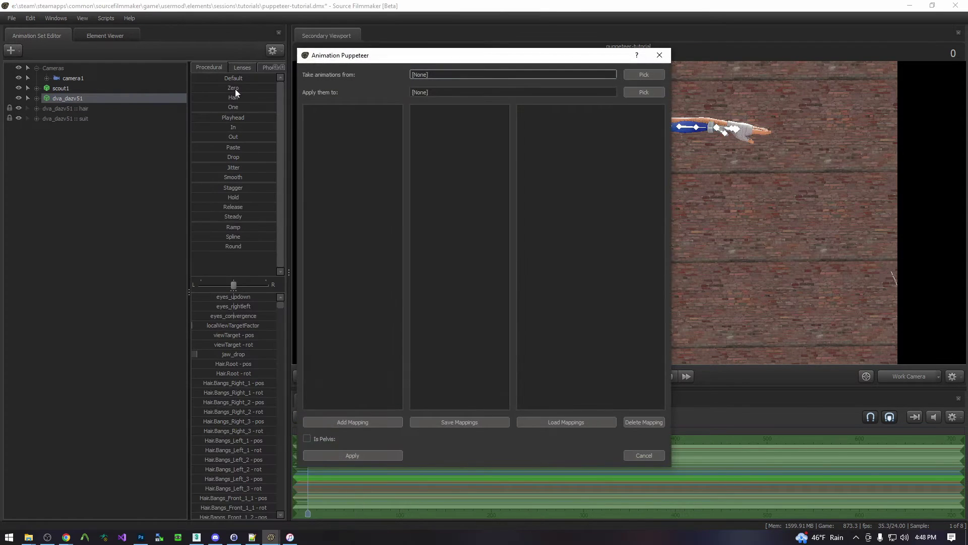
click(651, 73)
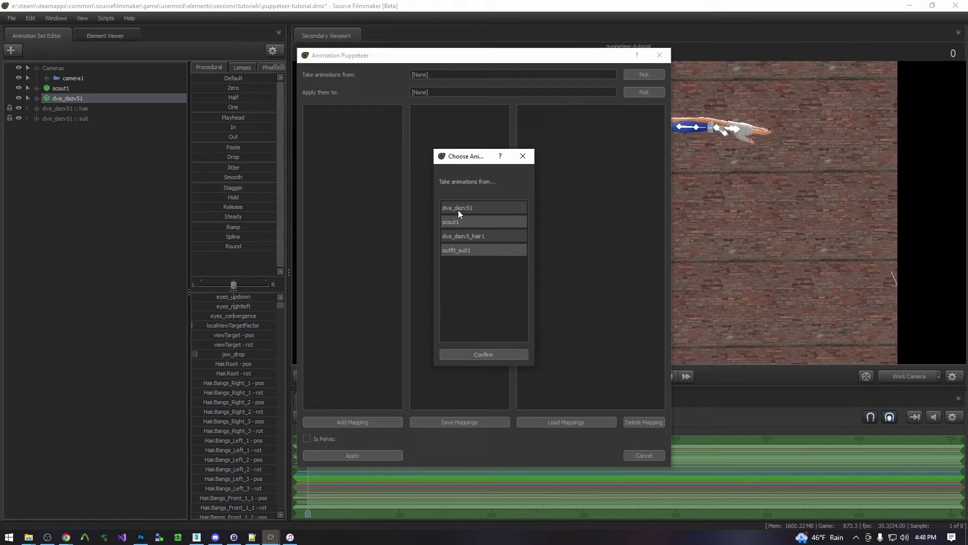
click(461, 222)
click(469, 355)
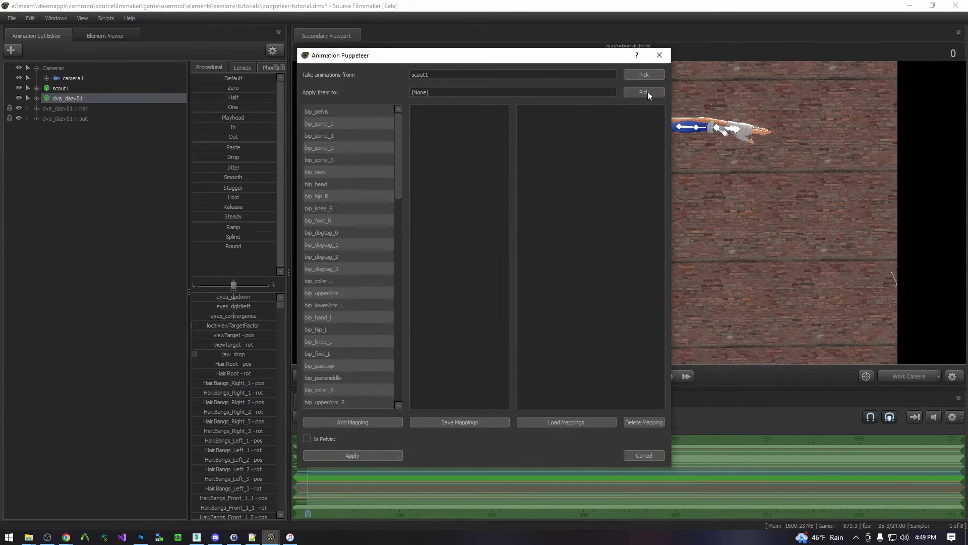
click(646, 93)
click(453, 208)
click(478, 353)
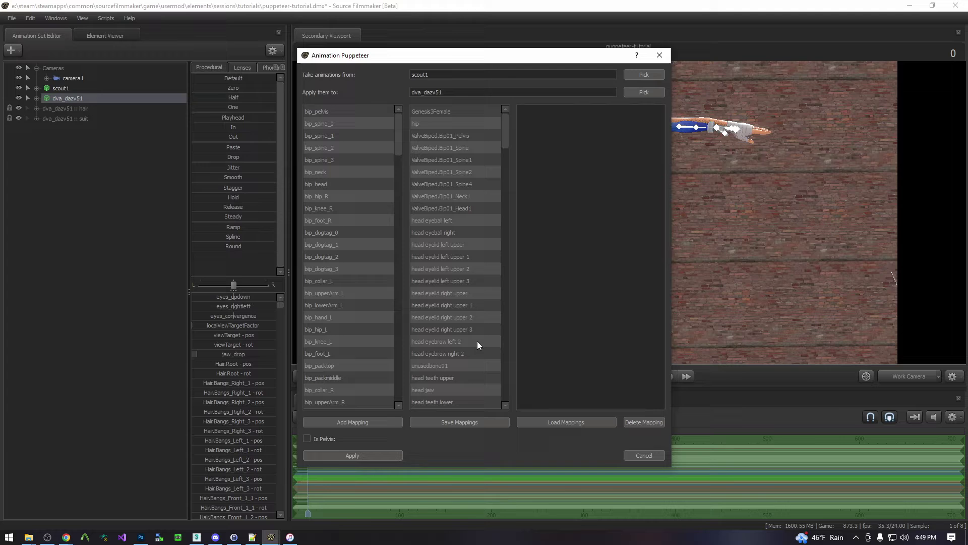
Load a saved bone mapping file from the LordAardvarkScriptData PuppeteerMappings folder into the Animation Puppeteer.
click(559, 422)
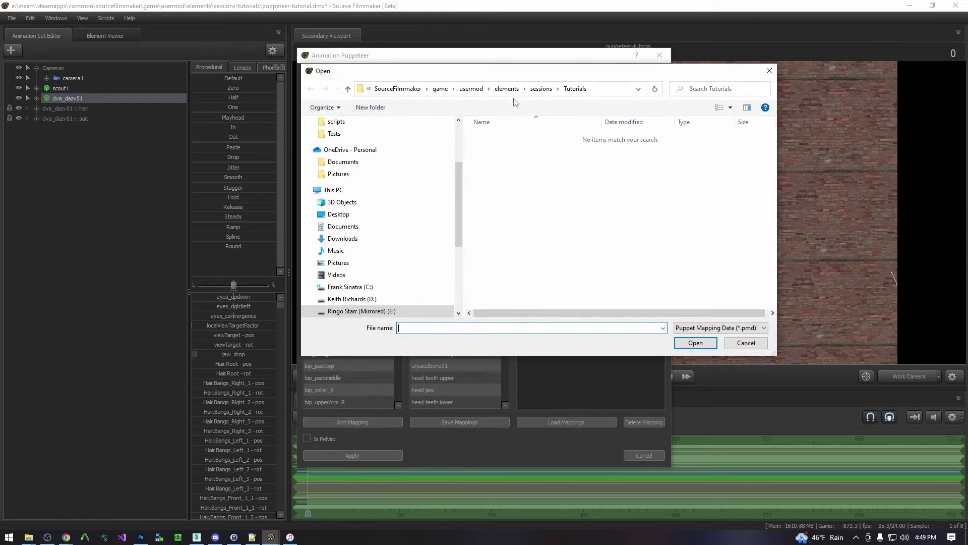
click(460, 89)
scroll(520, 241, down, 1)
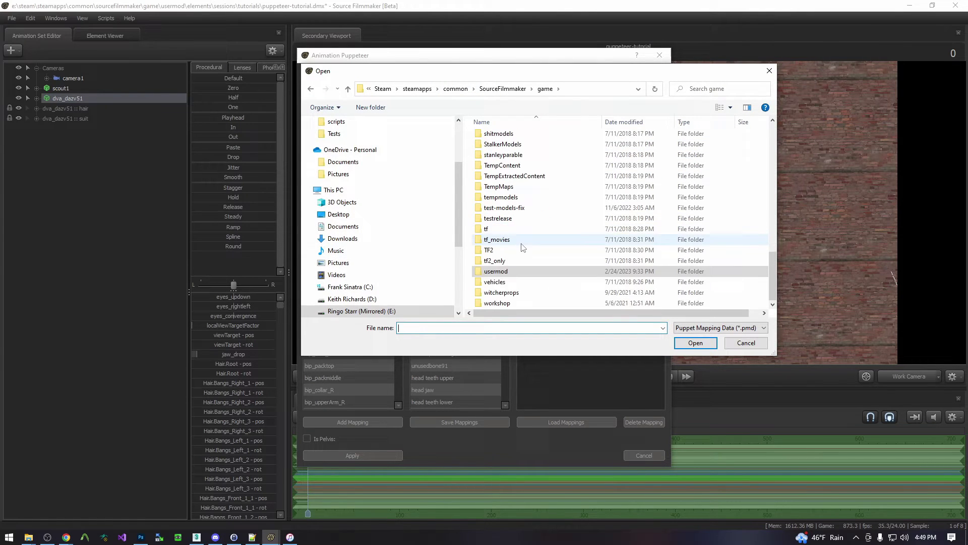
scroll(521, 245, up, 1)
scroll(515, 244, down, 1)
scroll(513, 243, up, 6)
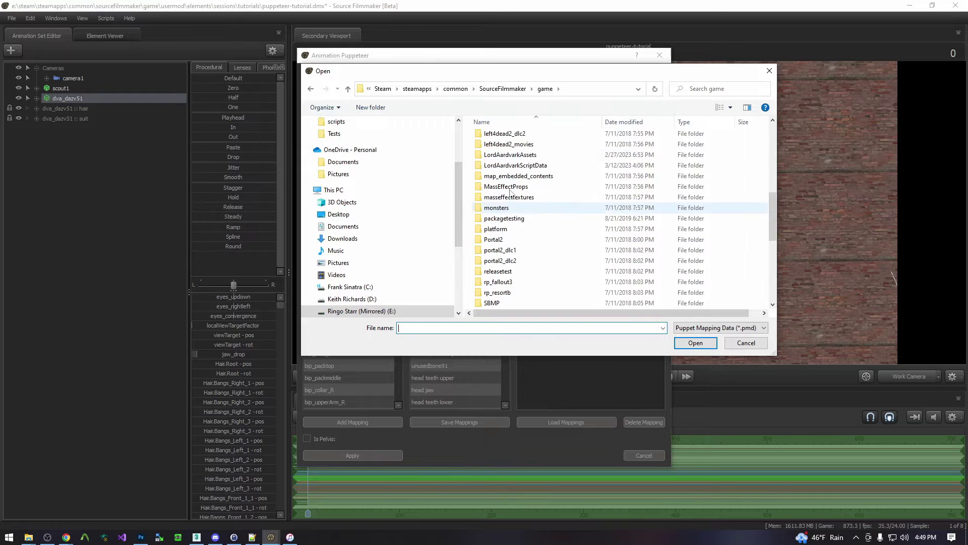
click(536, 167)
double_click(536, 165)
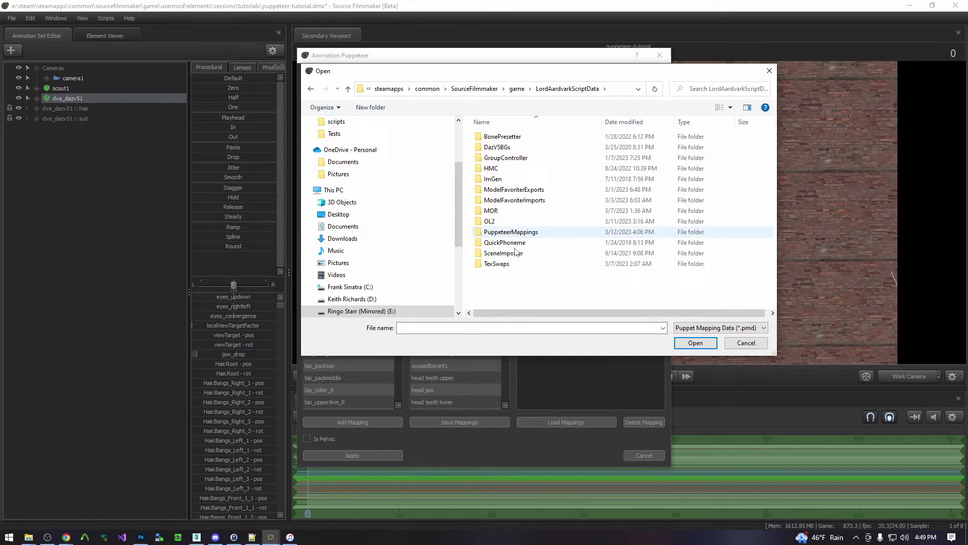
double_click(519, 232)
double_click(506, 137)
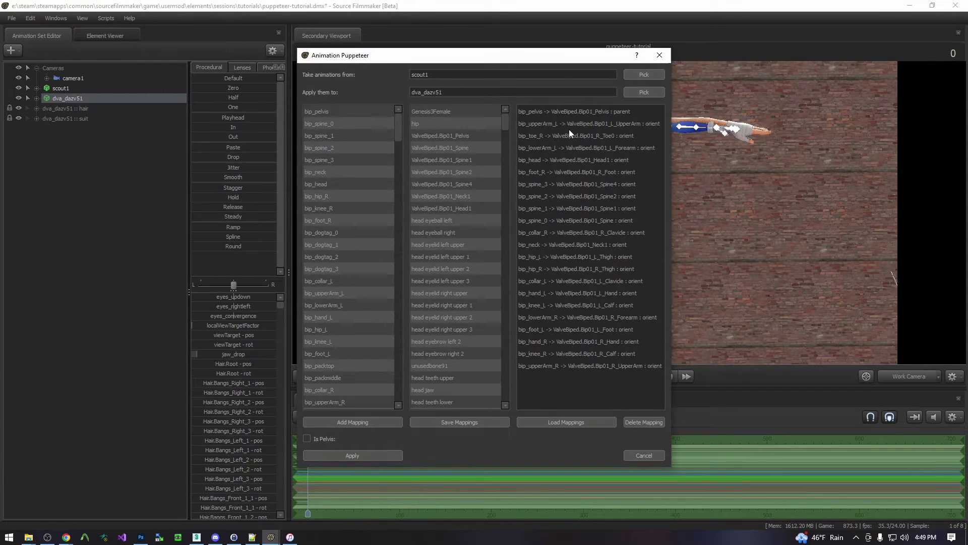
Apply the loaded mappings as constraints from scout1 to dva_dazv51 and close the Animation Puppeteer.
click(335, 456)
click(486, 268)
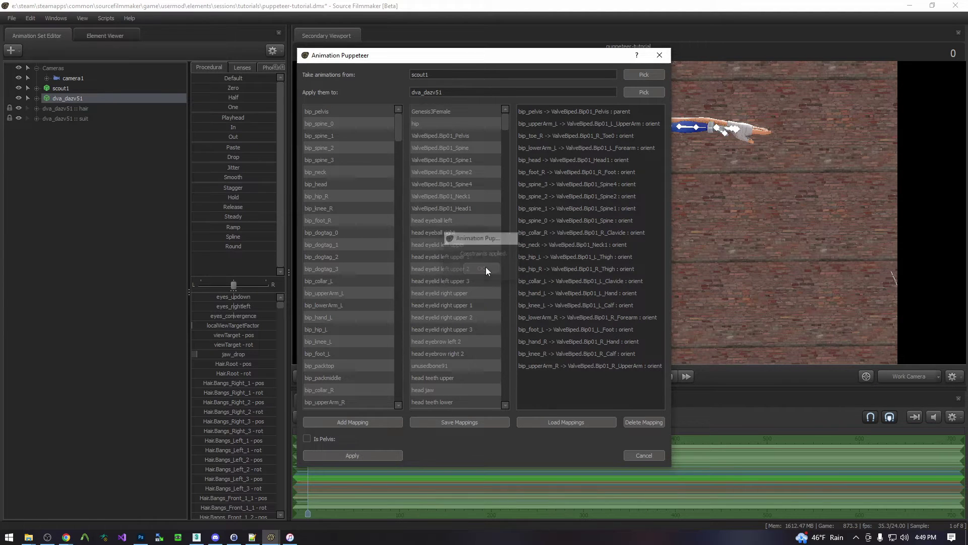
click(659, 55)
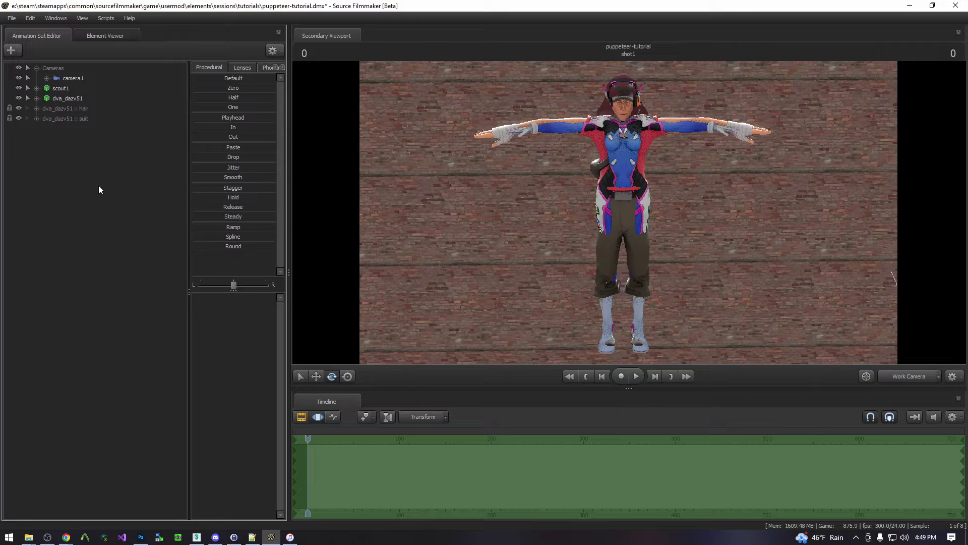
Import the taunt01 sequence onto scout1 and hide the scout1 model.
right_click(63, 87)
mouse_move(89, 175)
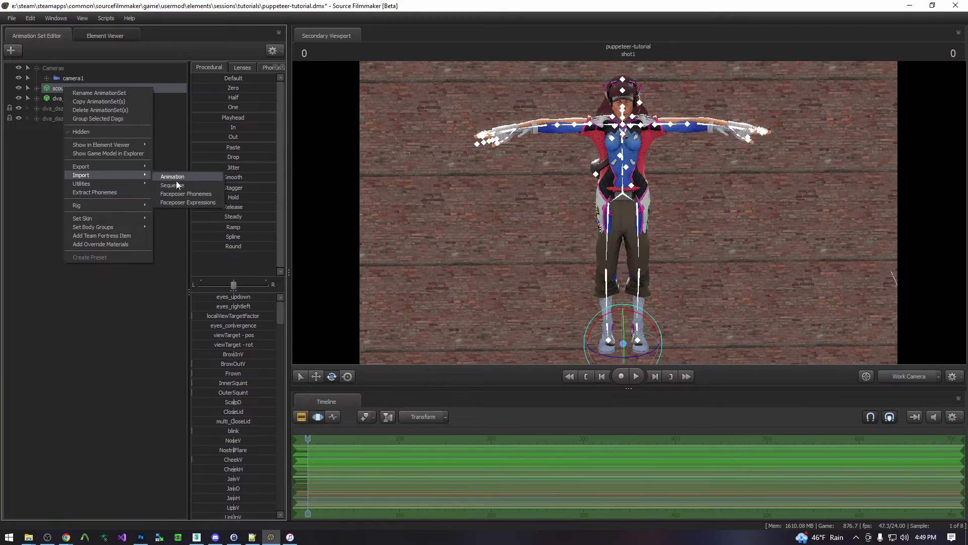
click(220, 206)
click(116, 337)
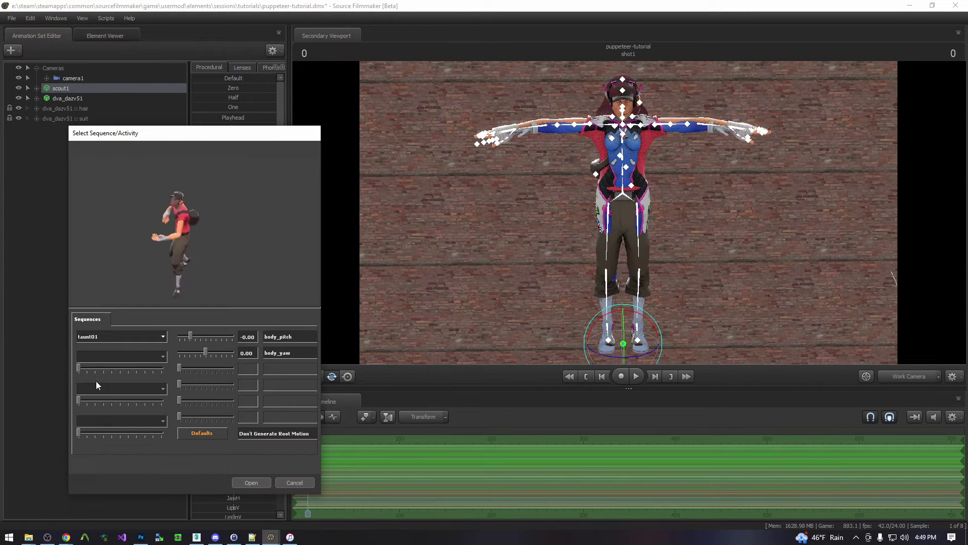
click(251, 482)
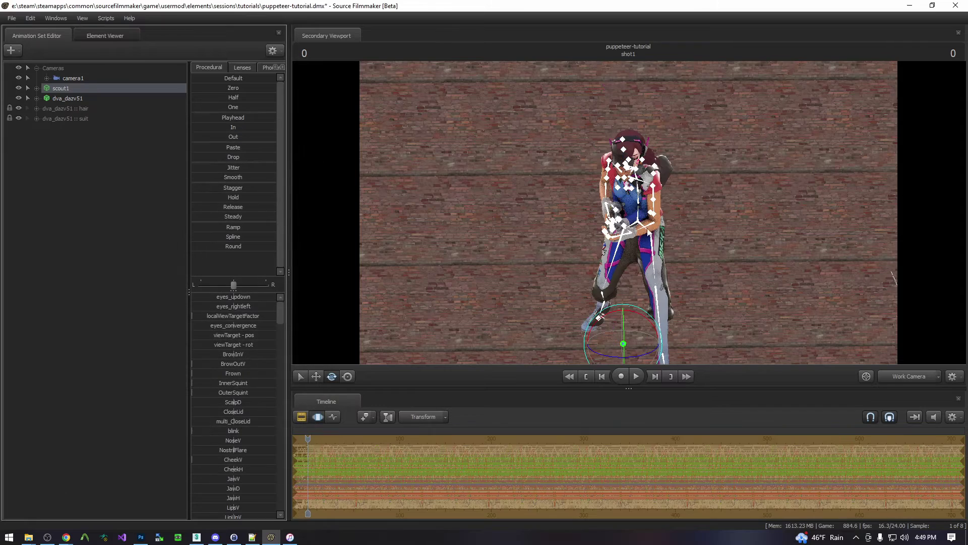
click(110, 201)
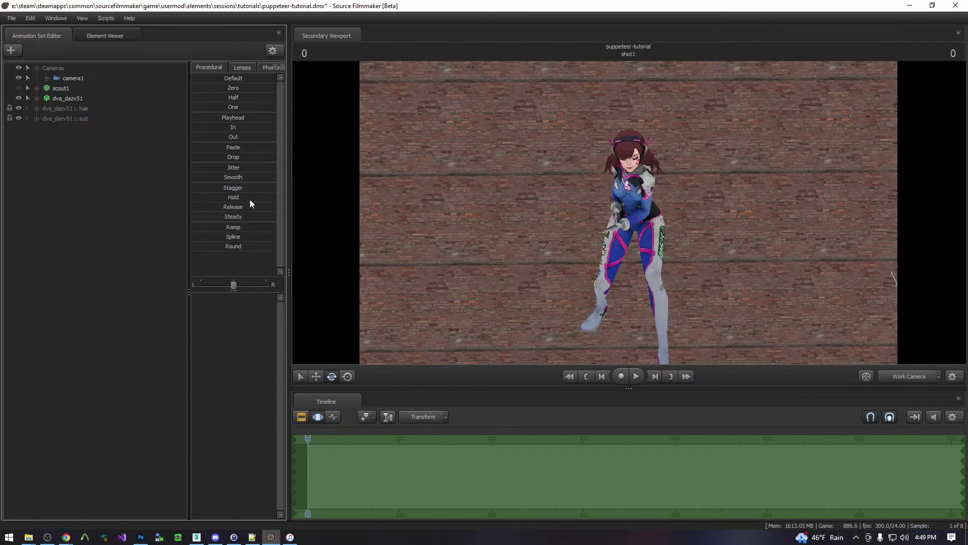
Play back the shot to check how dva_dazv51 follows the taunt animation, and stop playback.
drag(623, 280, 635, 262)
key(w)
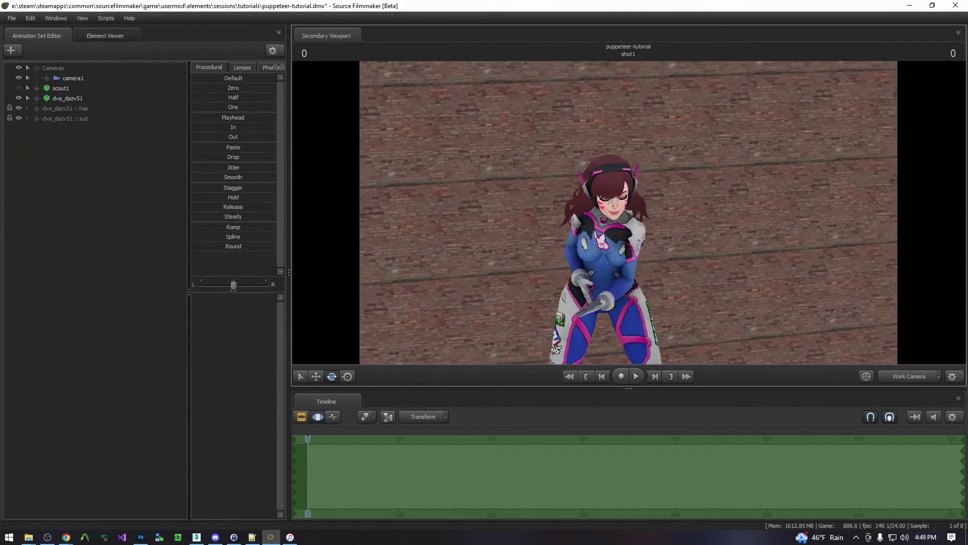
drag(610, 227, 623, 238)
key(space)
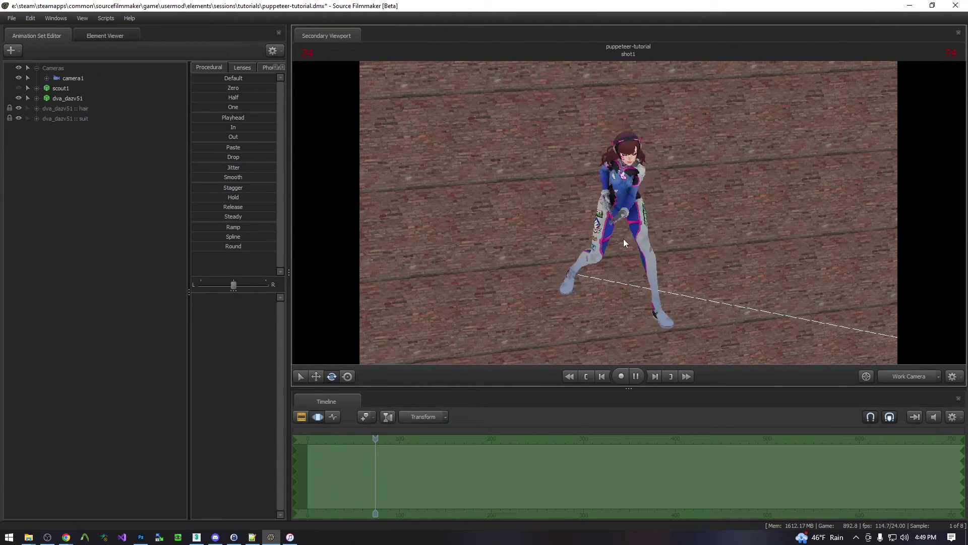
key(space)
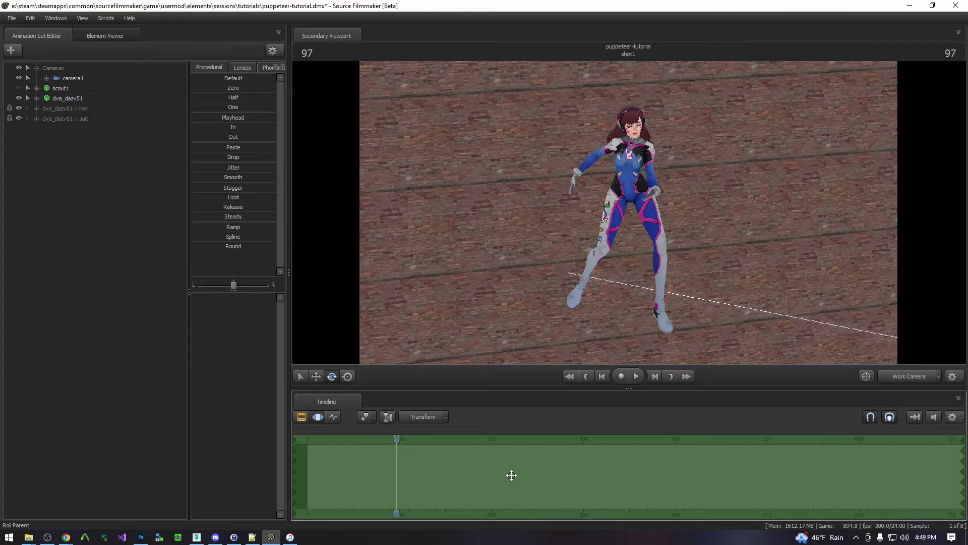
Undo hiding scout1, the taunt01 import and the applied puppeteer constraints.
key(ctrl+z)
key(ctrl+z)
key(ctrl+z)
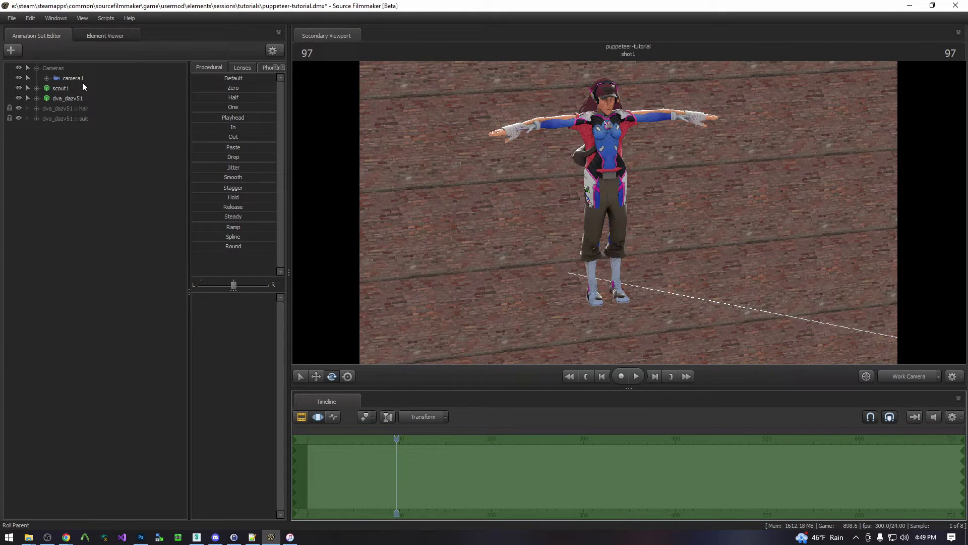
key(ctrl+z)
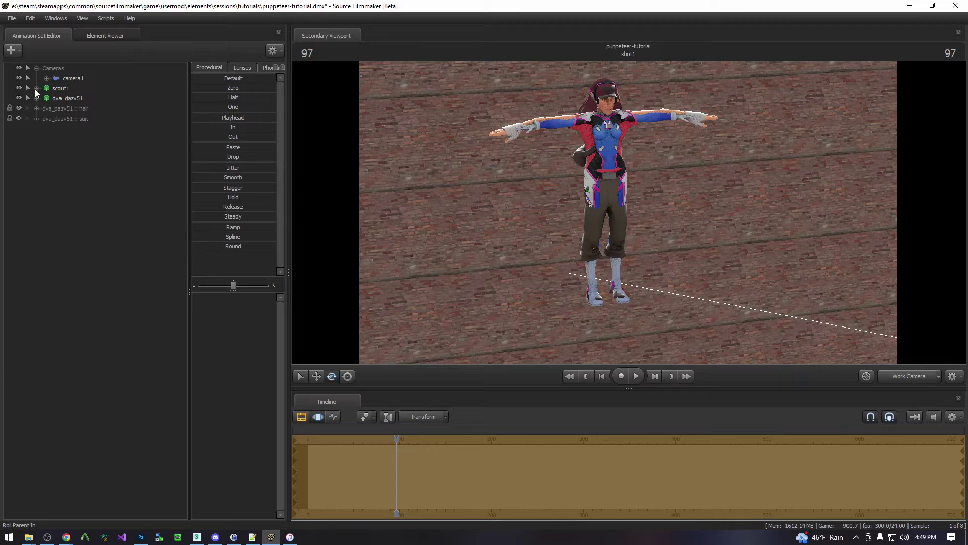
Run the puppeteer_2023 rig script from scout1, with scout1 as the animation source and dva_dazv51 as the target.
drag(480, 261, 502, 227)
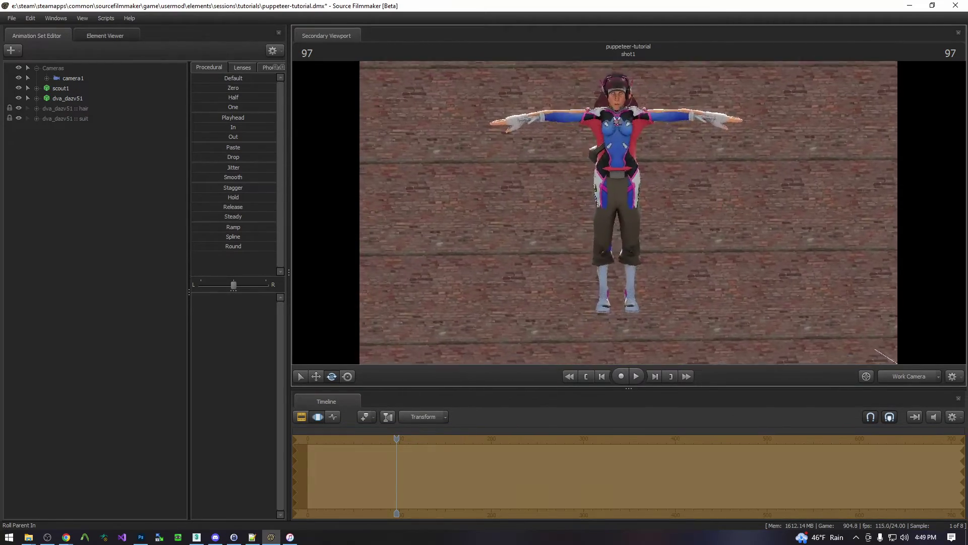
drag(545, 279, 548, 280)
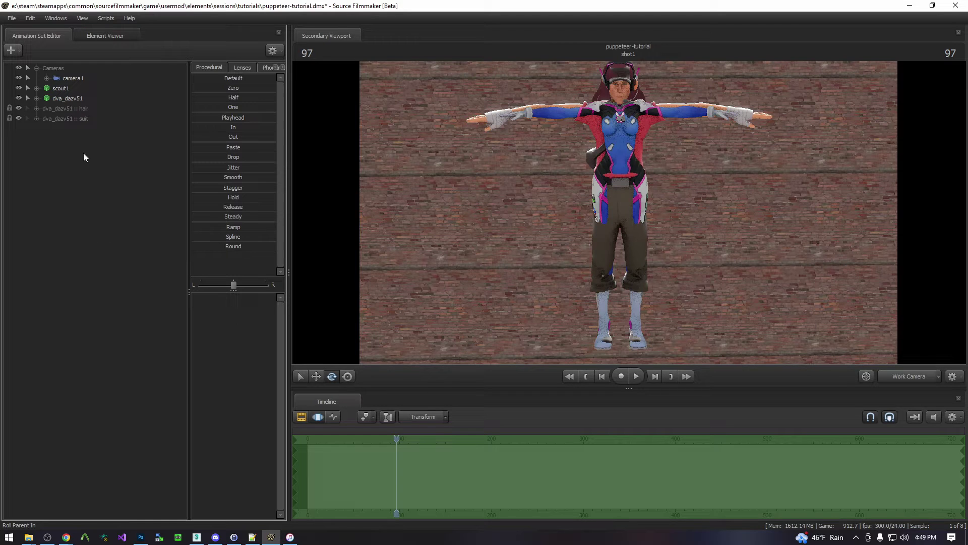
right_click(66, 92)
mouse_move(75, 208)
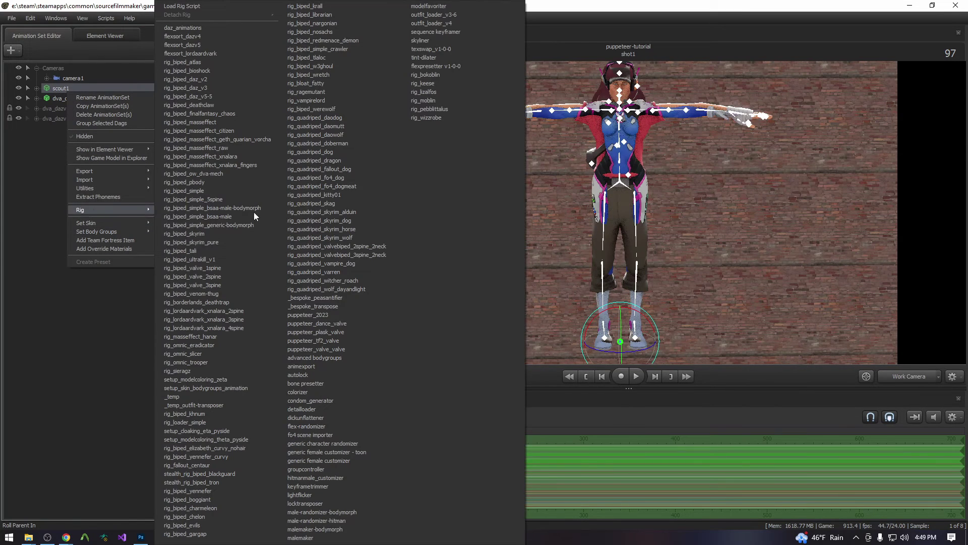
click(325, 317)
click(644, 73)
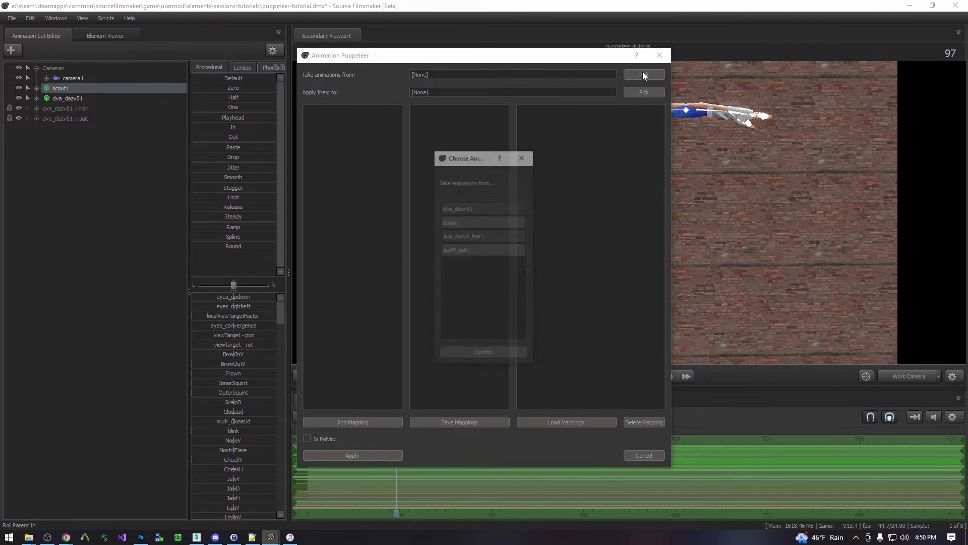
click(501, 354)
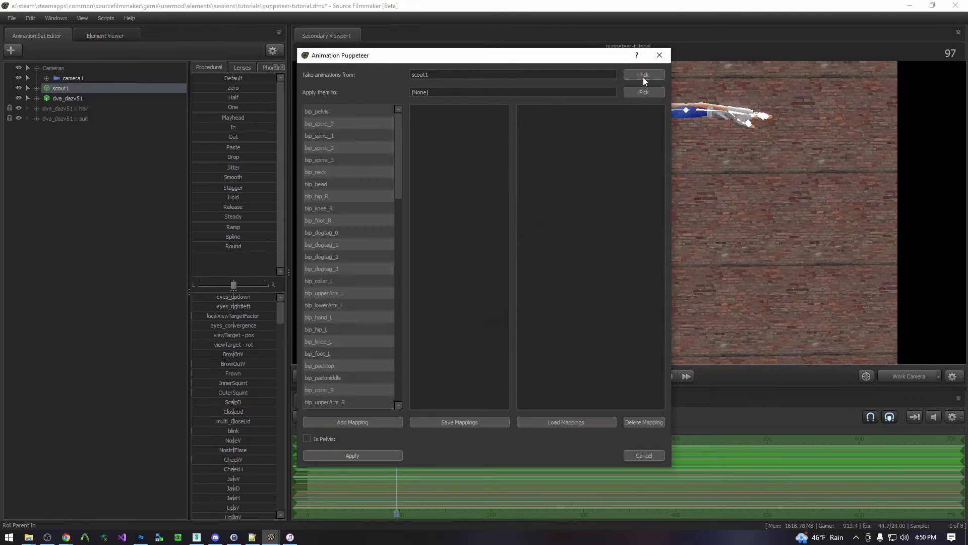
click(644, 91)
click(481, 206)
click(498, 355)
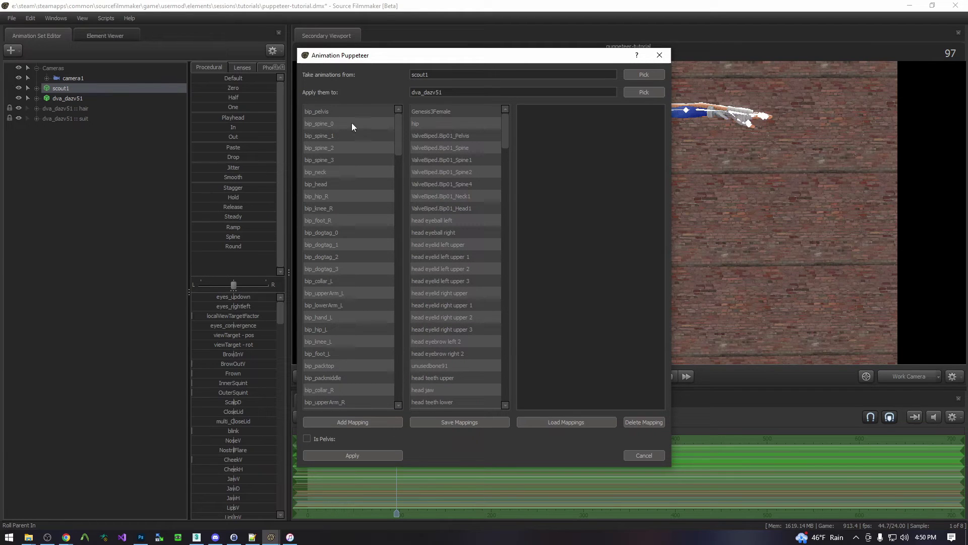
Map scout1's bip_pelvis to ValveBiped.Bip01_Pelvis as a parent mapping and bip_spine_0 to ValveBiped.Bip01_Spine.
click(323, 111)
click(449, 136)
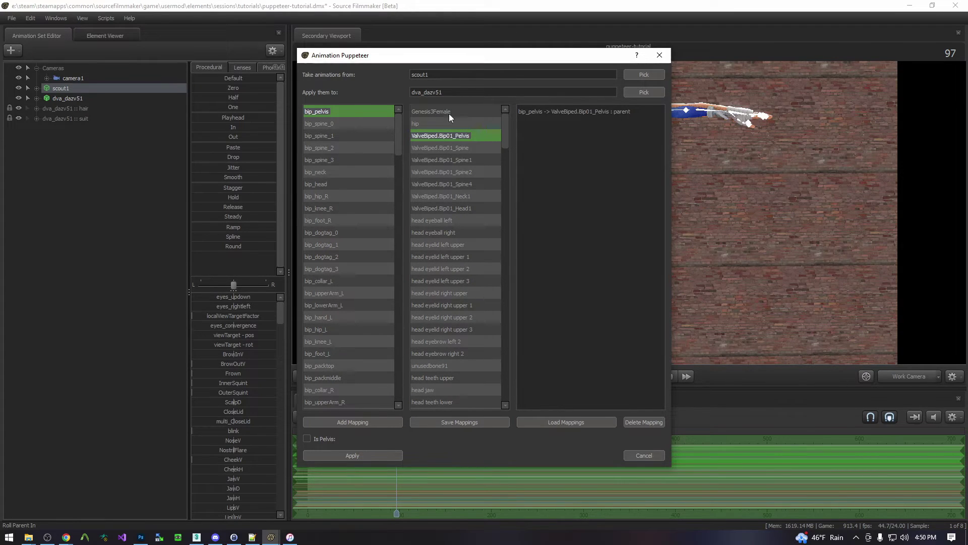
click(331, 122)
click(453, 147)
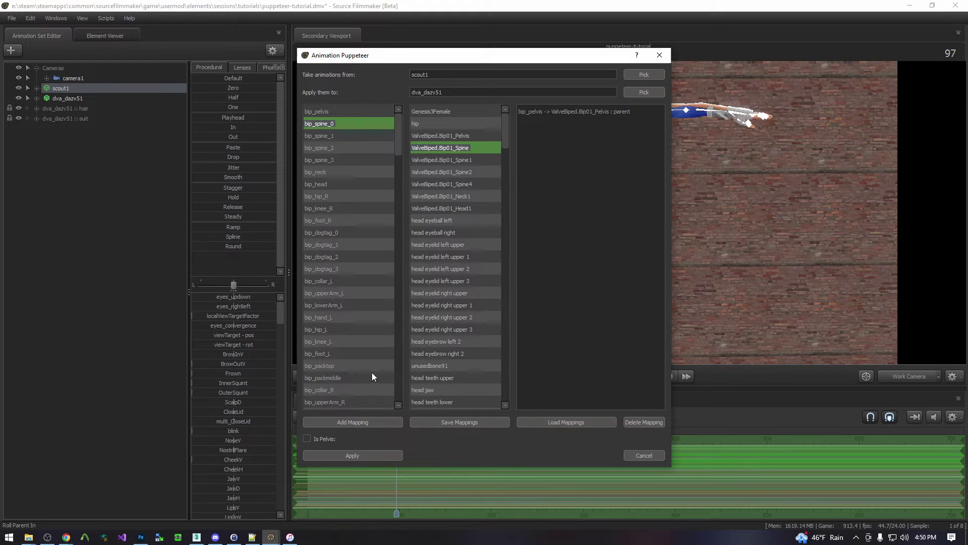
click(352, 423)
Map bip_spine_1, bip_spine_2 and bip_spine_3 to ValveBiped.Bip01_Spine1, Spine2 and Spine4 respectively.
click(333, 136)
click(439, 160)
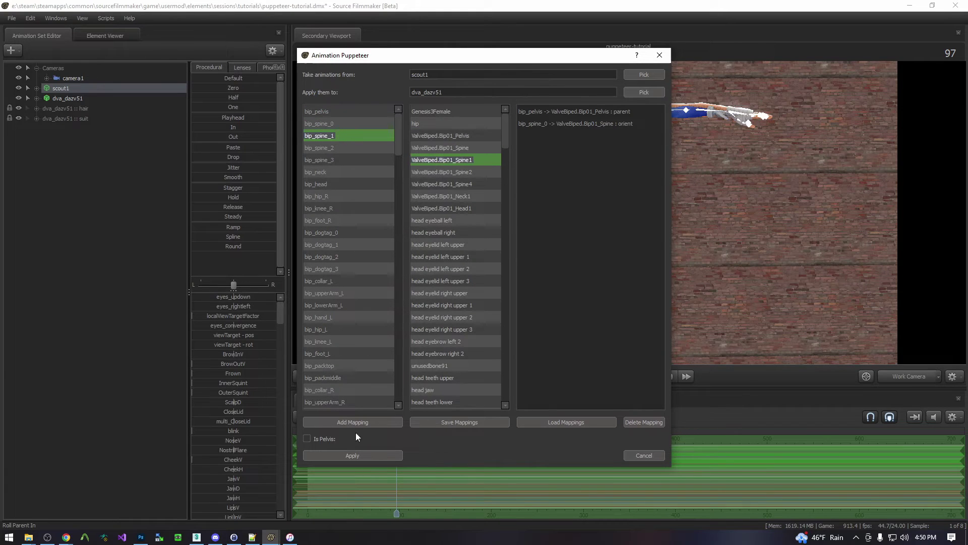
click(347, 424)
click(337, 147)
click(454, 172)
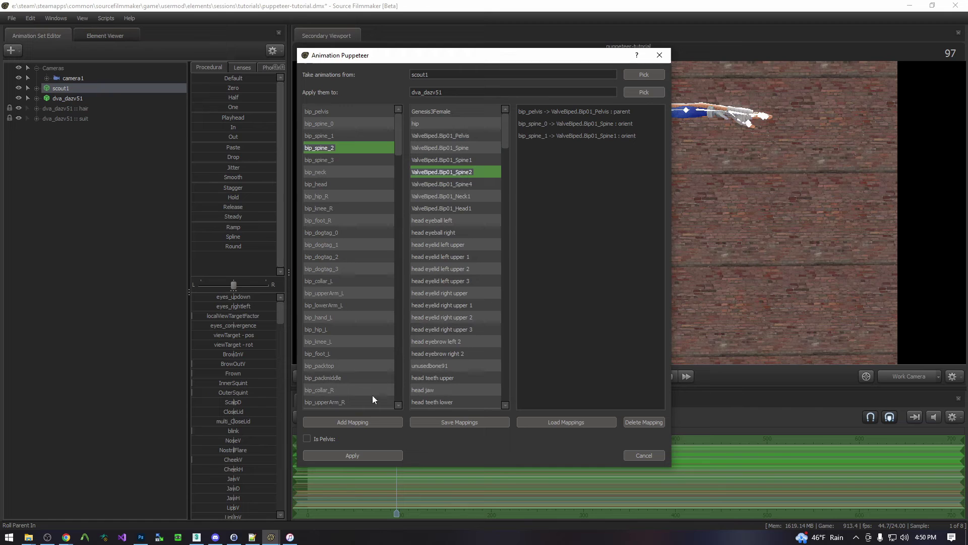
click(373, 422)
click(333, 160)
click(464, 184)
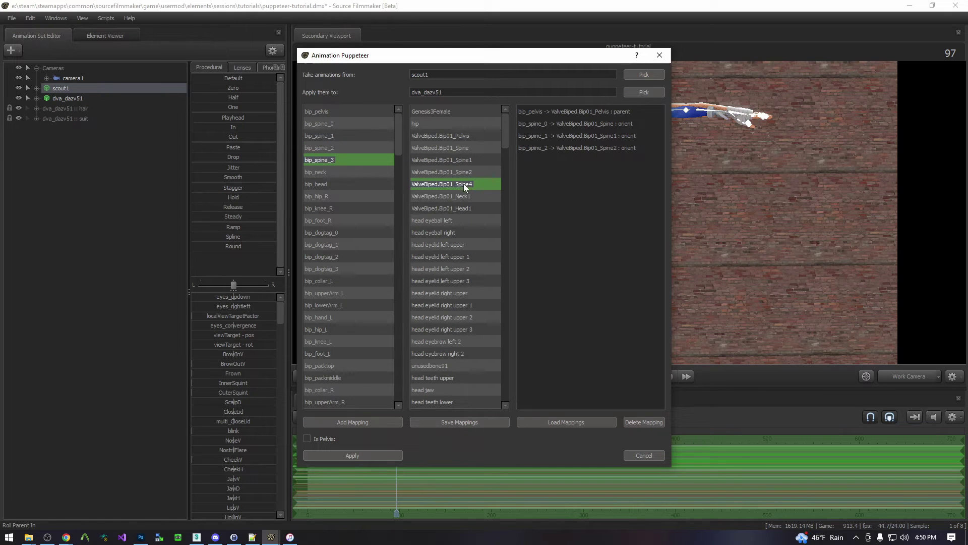
click(346, 422)
Map bip_neck to ValveBiped.Bip01_Neck1 and bip_head to ValveBiped.Bip01_Head1.
click(333, 172)
click(456, 196)
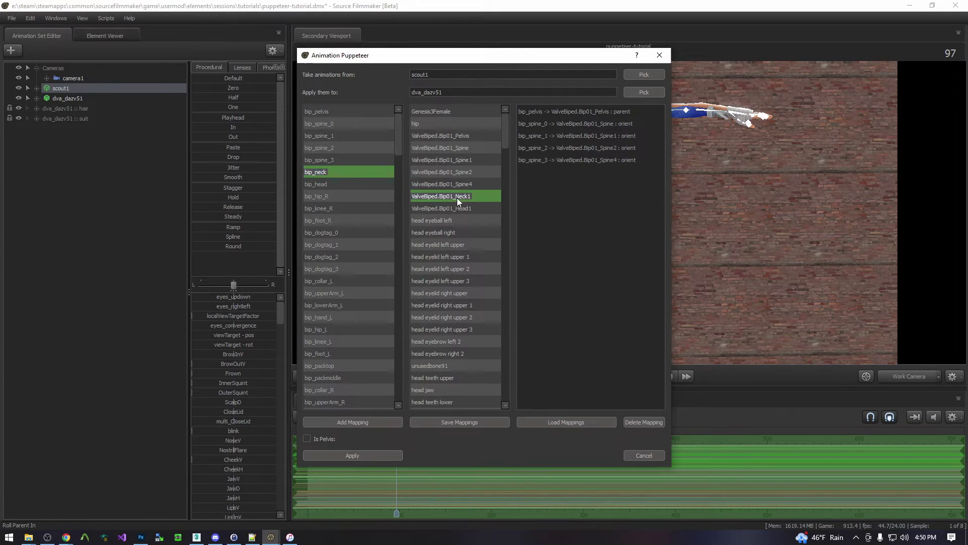
click(361, 418)
click(328, 184)
click(444, 208)
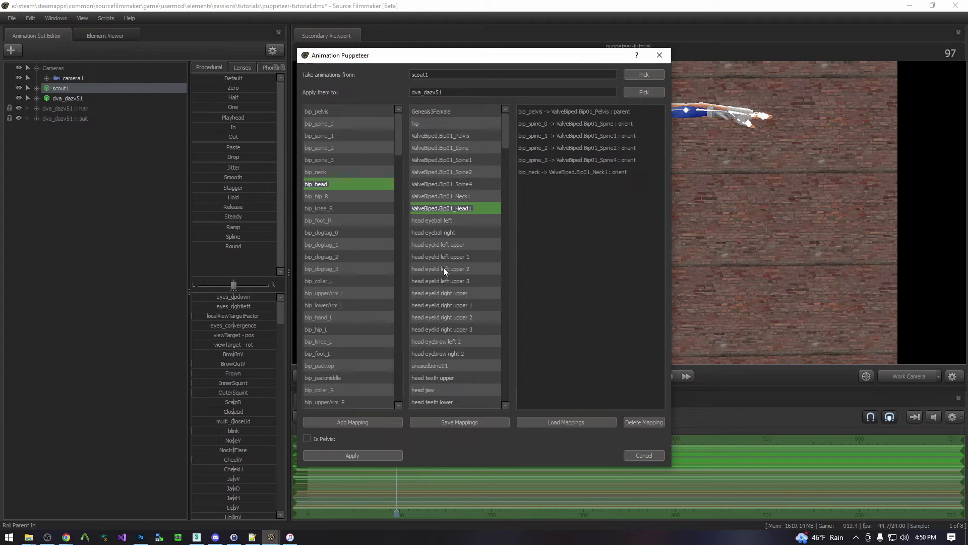
click(368, 422)
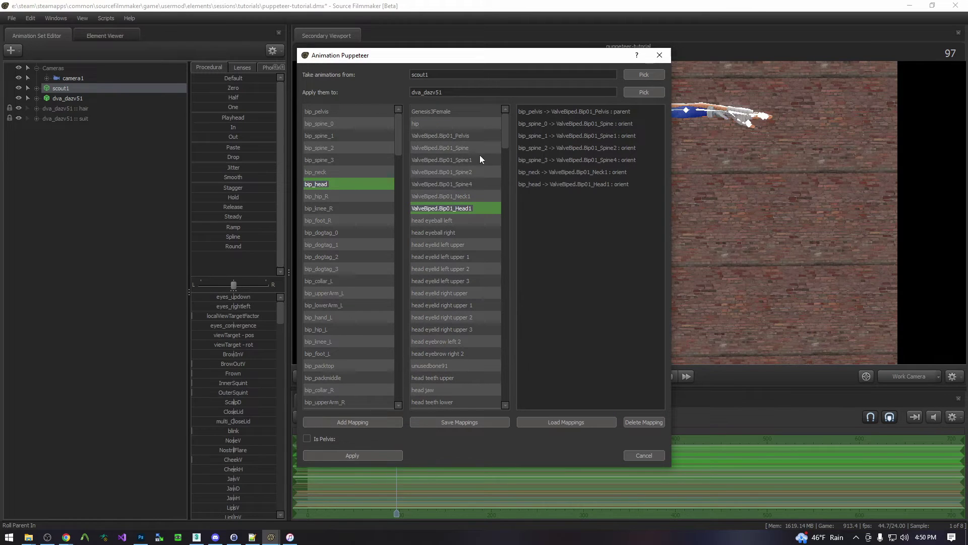
Map the right leg bones bip_hip_R, bip_knee_R and bip_foot_R to ValveBiped.Bip01_R_Thigh, R_Calf and R_Foot.
click(328, 195)
scroll(469, 221, down, 5)
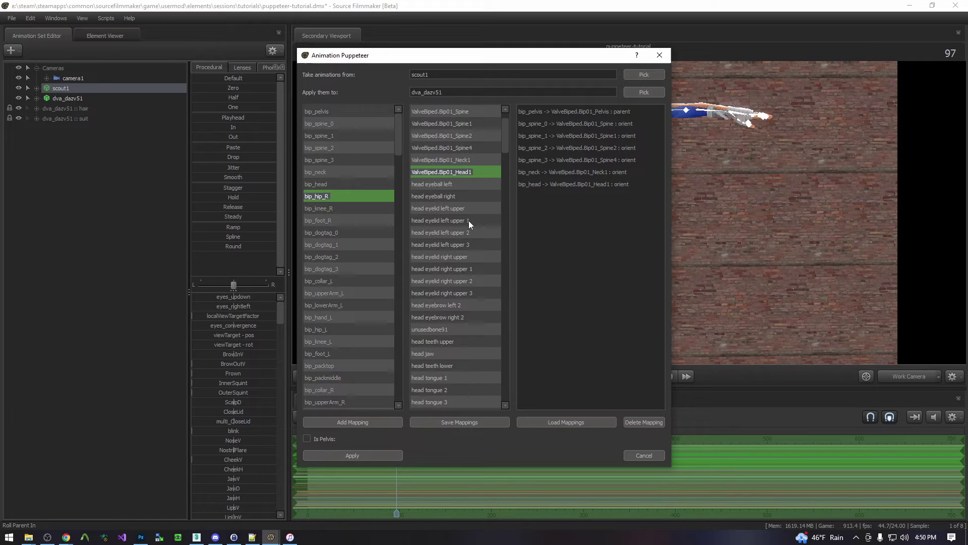
scroll(463, 220, down, 9)
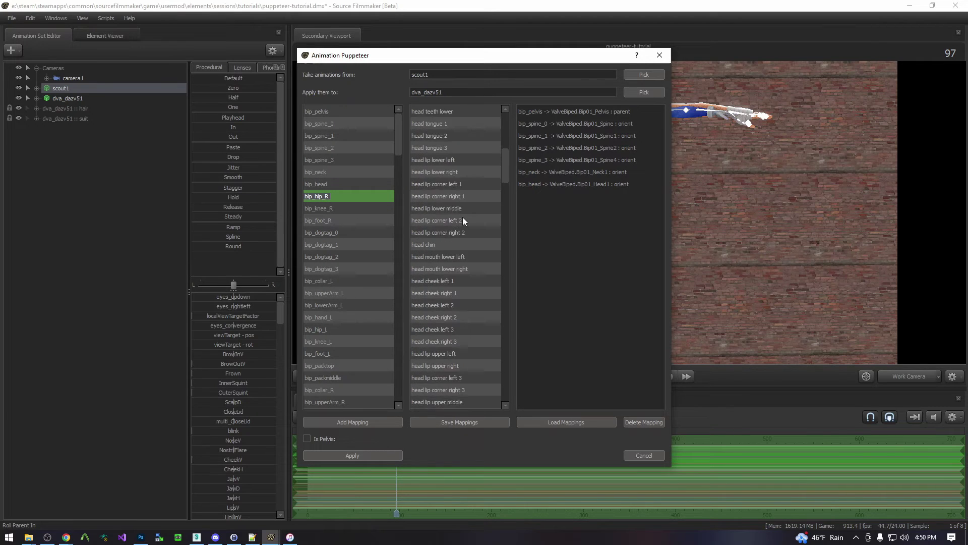
scroll(463, 220, down, 8)
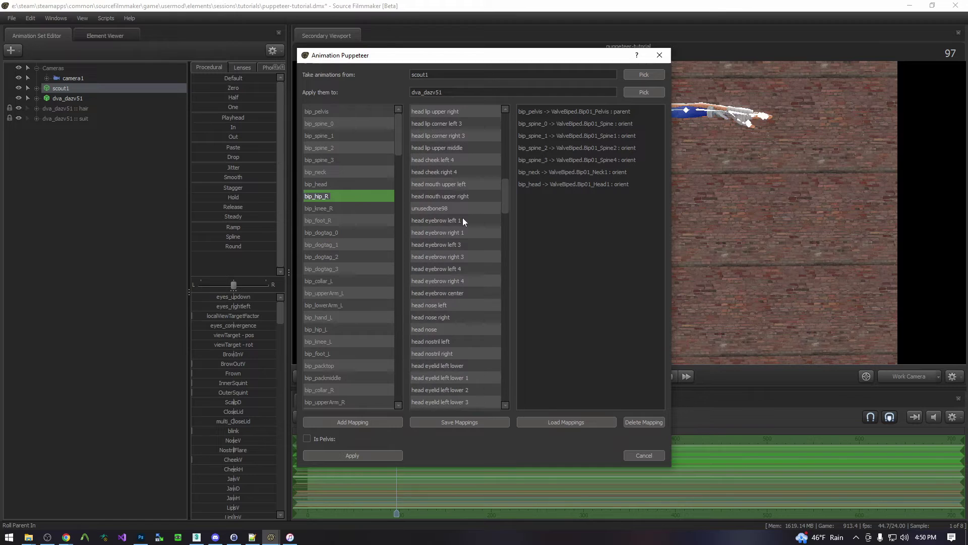
scroll(462, 220, down, 12)
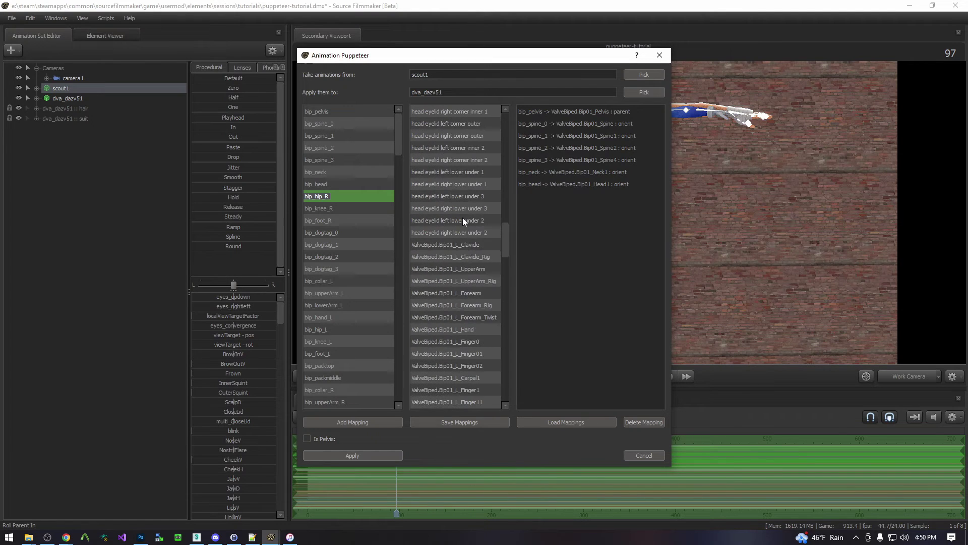
scroll(467, 177, down, 15)
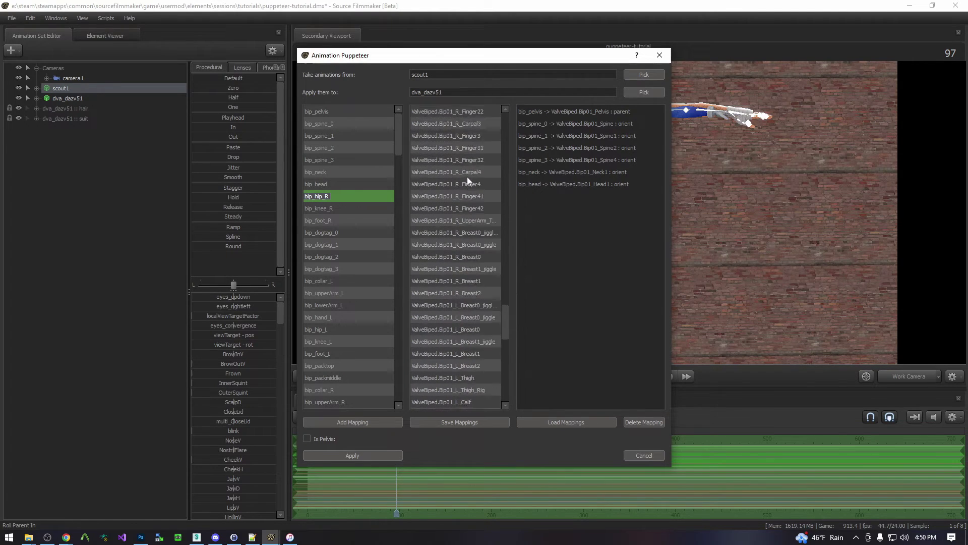
scroll(485, 268, up, 20)
scroll(470, 228, down, 17)
scroll(473, 233, down, 13)
click(468, 305)
click(387, 422)
Map the left arm bones bip_collar_L, bip_upperArm_L, bip_lowerArm_L and bip_hand_L to ValveBiped.Bip01_L_Clavicle, L_UpperArm, L_Forearm and L_Hand.
click(341, 281)
scroll(467, 265, up, 20)
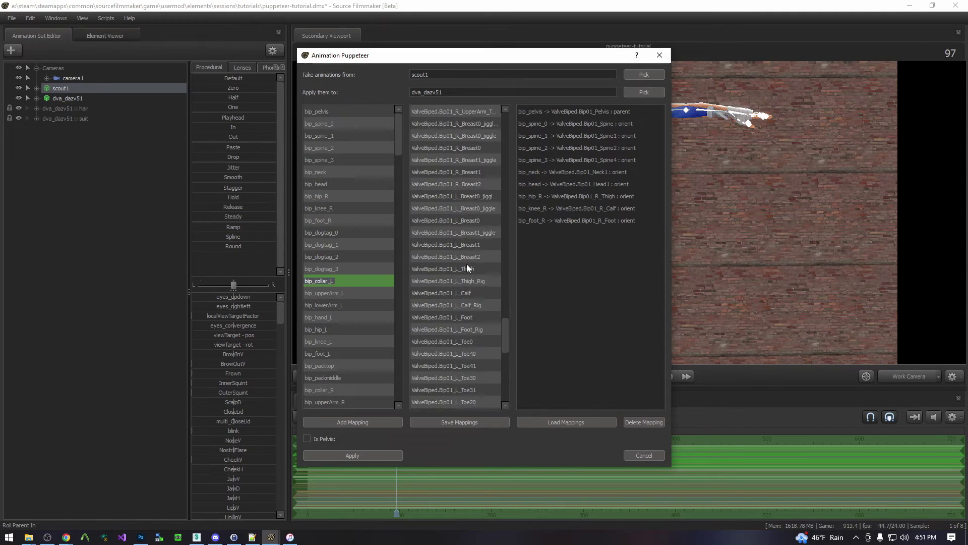
click(467, 208)
click(359, 424)
click(343, 293)
click(467, 233)
click(359, 422)
click(343, 305)
double_click(477, 257)
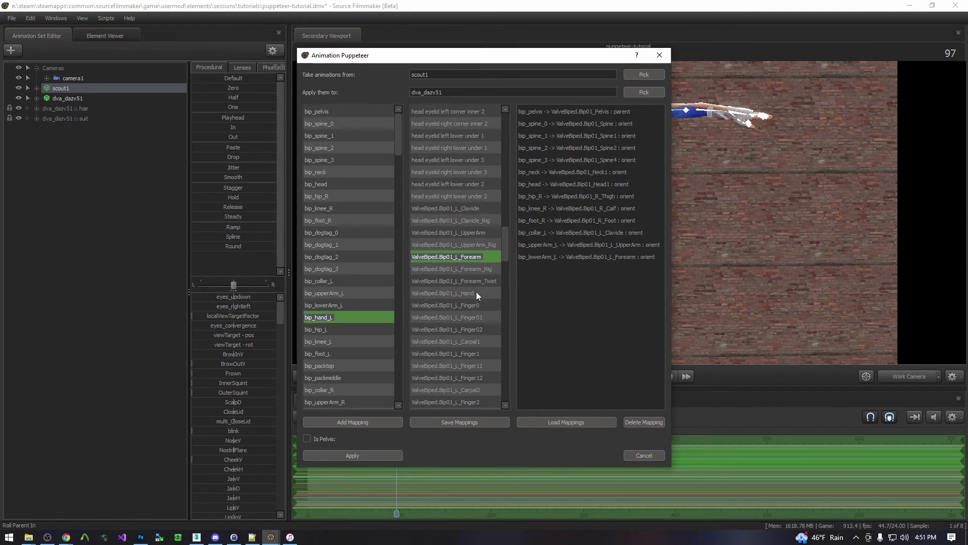
double_click(476, 293)
Map the left leg bones bip_hip_L, bip_knee_L and bip_foot_L to ValveBiped.Bip01_L_Thigh, L_Calf and L_Foot.
scroll(333, 283, down, 1)
click(325, 292)
scroll(468, 284, down, 10)
scroll(468, 284, down, 13)
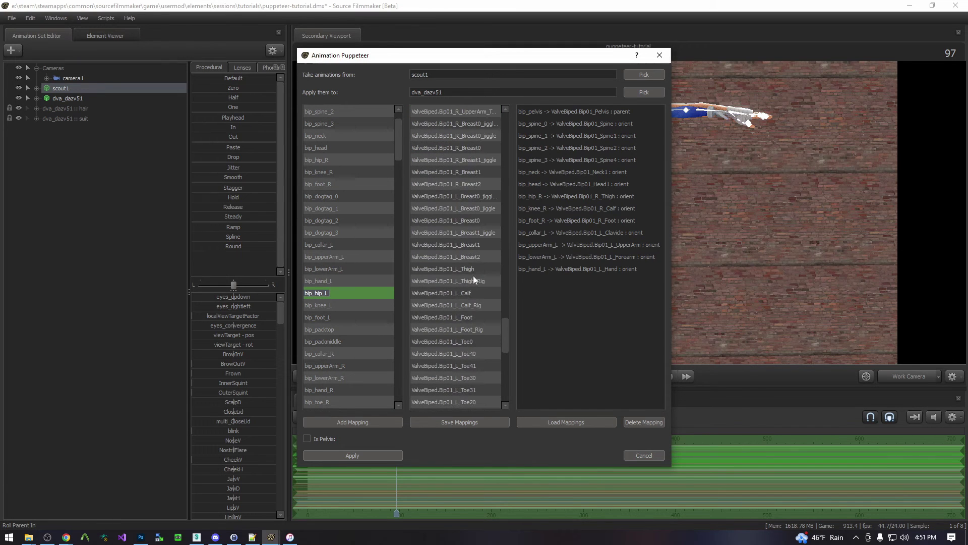
click(472, 270)
click(356, 422)
click(334, 305)
click(467, 293)
click(355, 422)
click(338, 316)
click(467, 317)
Map the right arm bones bip_collar_R, bip_upperArm_R, bip_lowerArm_R and bip_hand_R to ValveBiped.Bip01_R_Clavicle, R_UpperArm, R_Forearm and R_Hand.
scroll(461, 282, down, 2)
scroll(473, 305, up, 20)
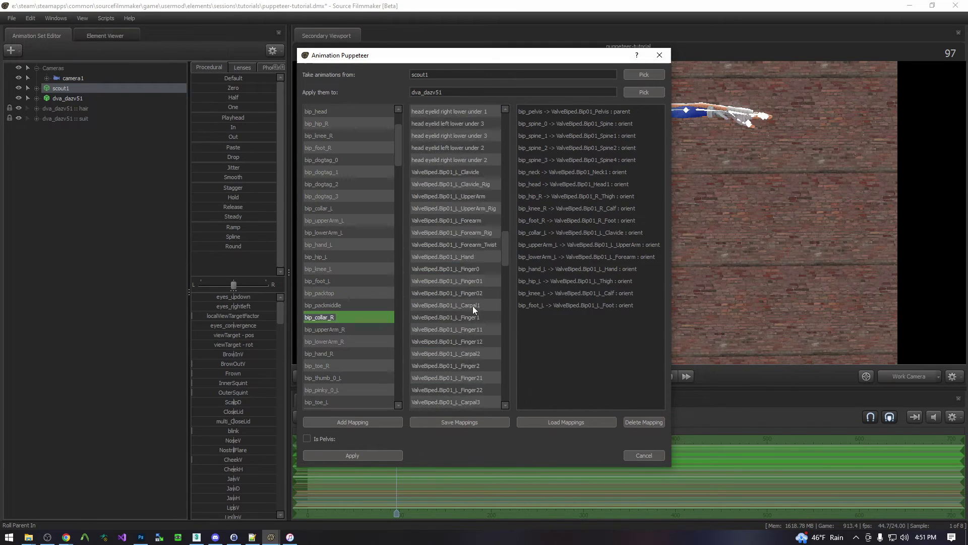
scroll(473, 305, down, 6)
click(479, 364)
click(353, 422)
click(337, 329)
click(460, 390)
click(353, 422)
double_click(449, 378)
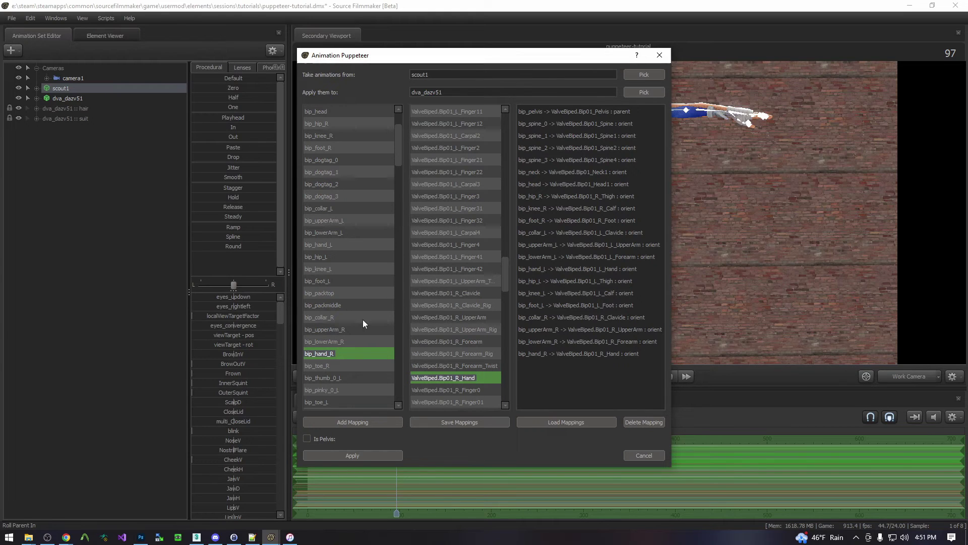
Save the bone mappings over tf2_dazv5-5.pmd in the LordAardvarkScriptData PuppeteerMappings folder.
scroll(359, 325, down, 2)
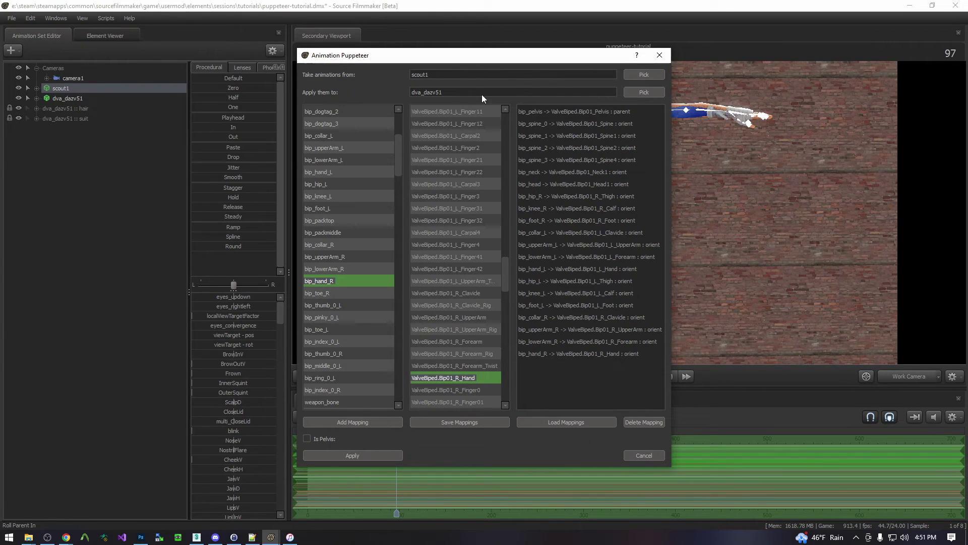
click(462, 422)
click(440, 88)
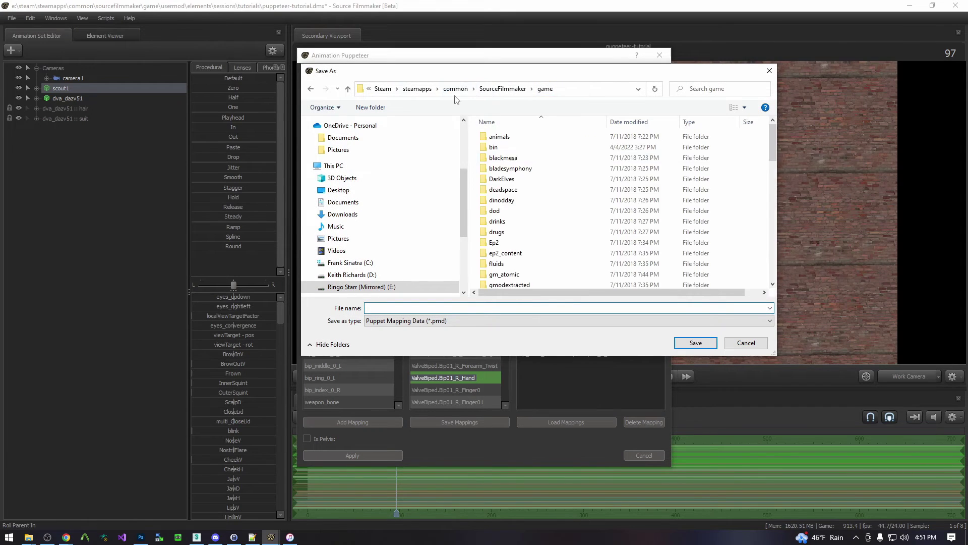
scroll(506, 211, down, 5)
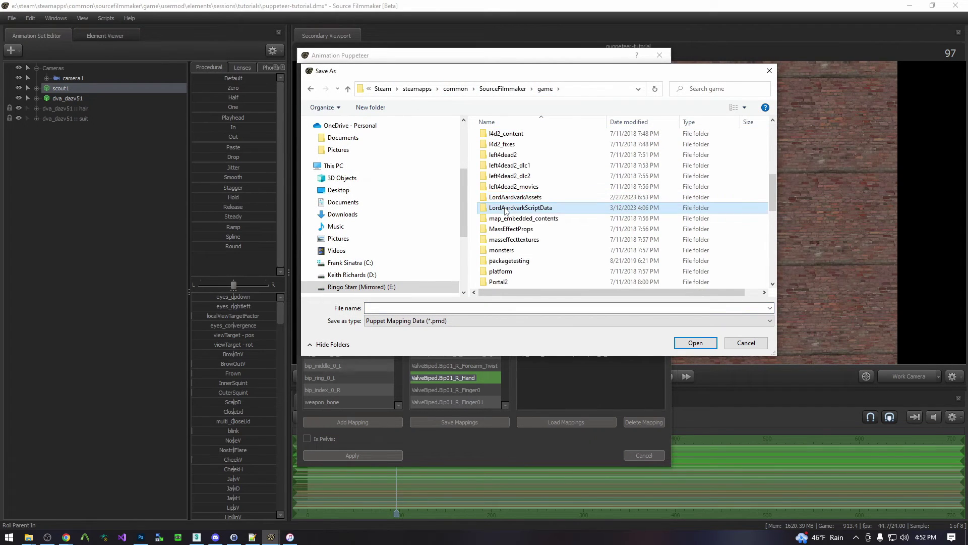
double_click(506, 211)
double_click(514, 232)
click(530, 141)
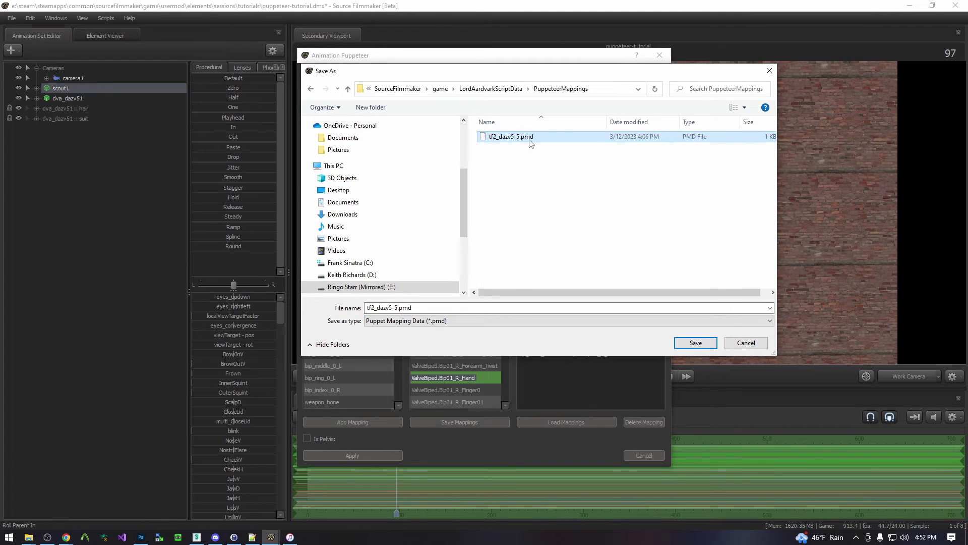
click(696, 343)
click(512, 275)
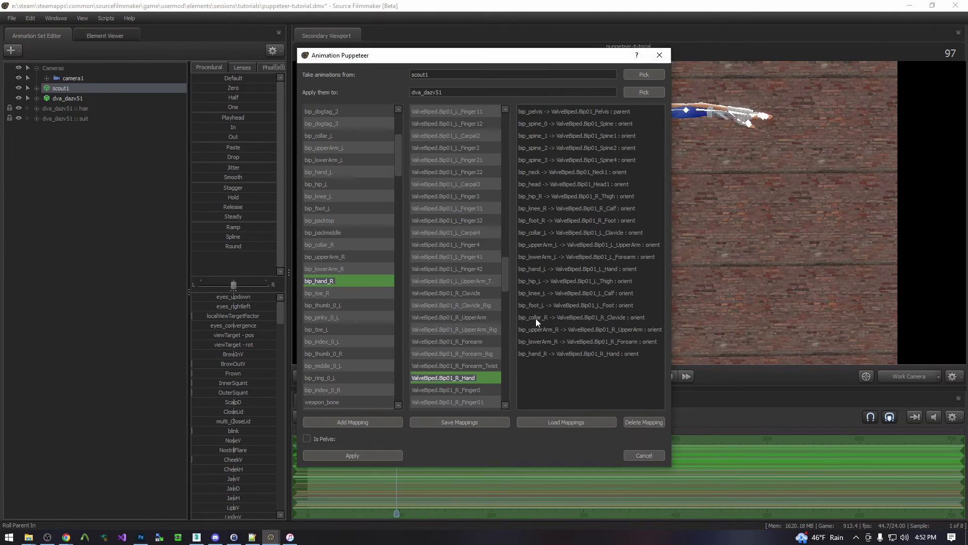
Apply the bone mappings to dva_dazv51 and close the Animation Puppeteer dialog.
click(356, 456)
click(481, 269)
click(644, 455)
Import the dancemoves.dmx animation from the fortniteemotes folder onto scout1.
click(59, 87)
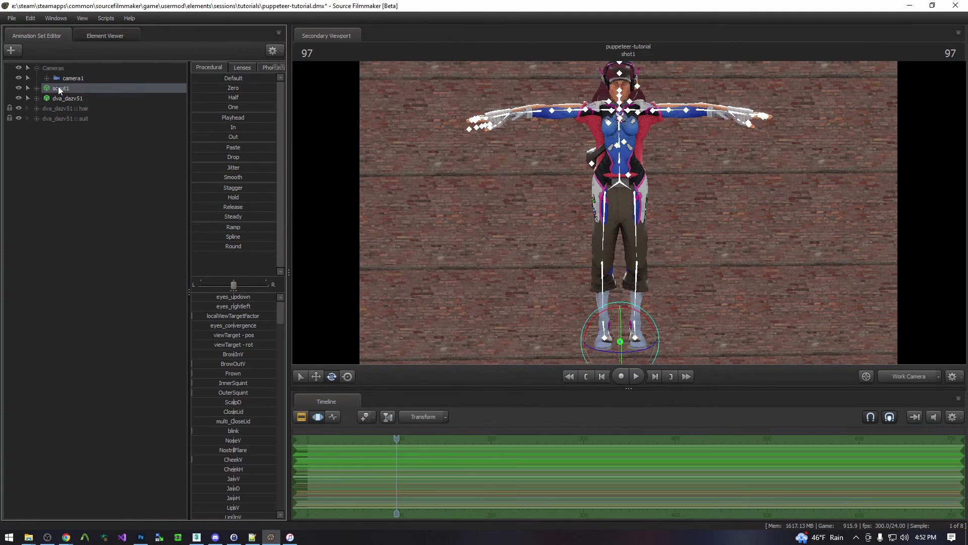
right_click(58, 87)
mouse_move(89, 177)
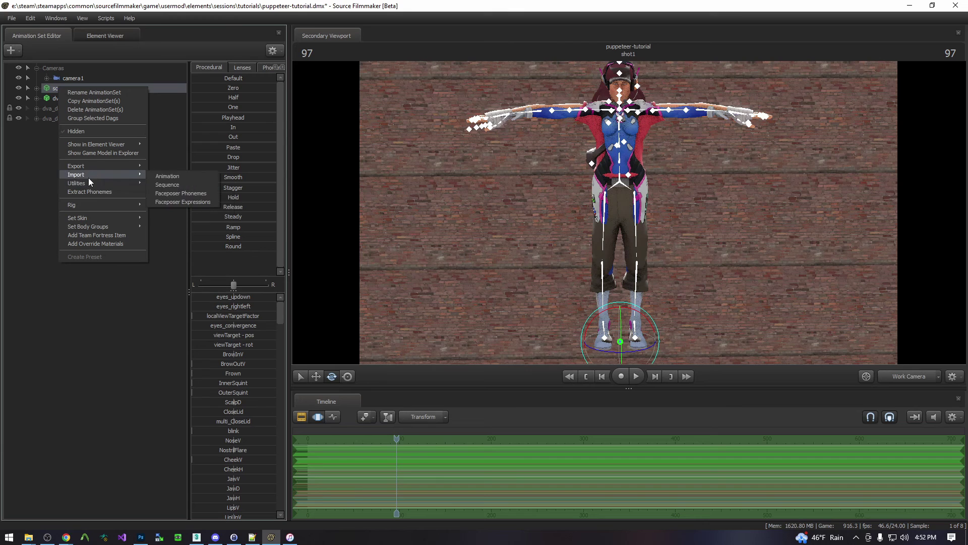
click(162, 176)
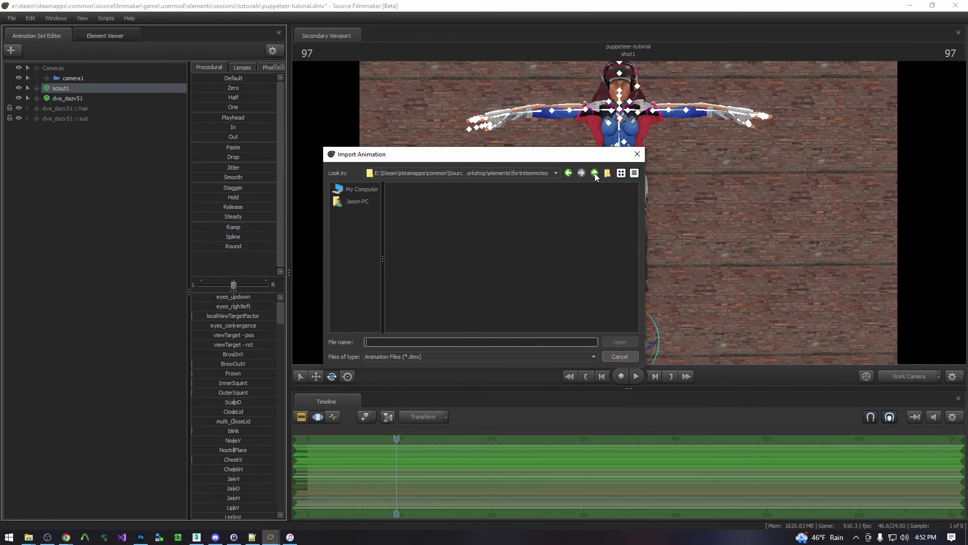
click(594, 173)
double_click(424, 187)
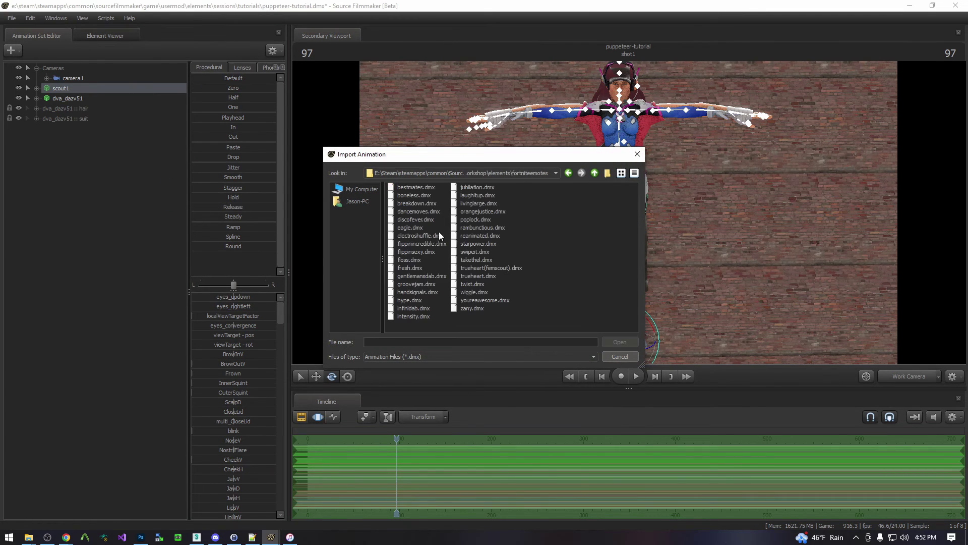
double_click(419, 211)
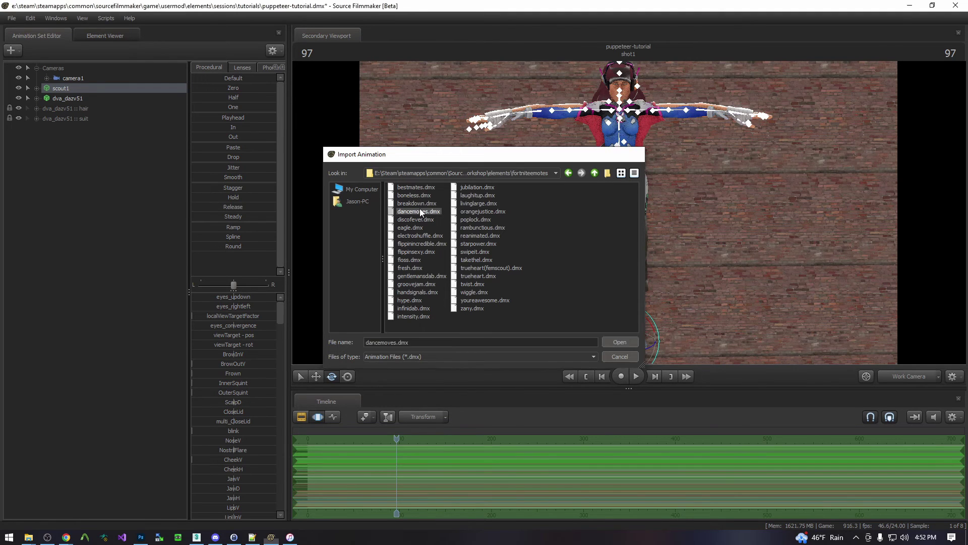
click(489, 314)
click(97, 192)
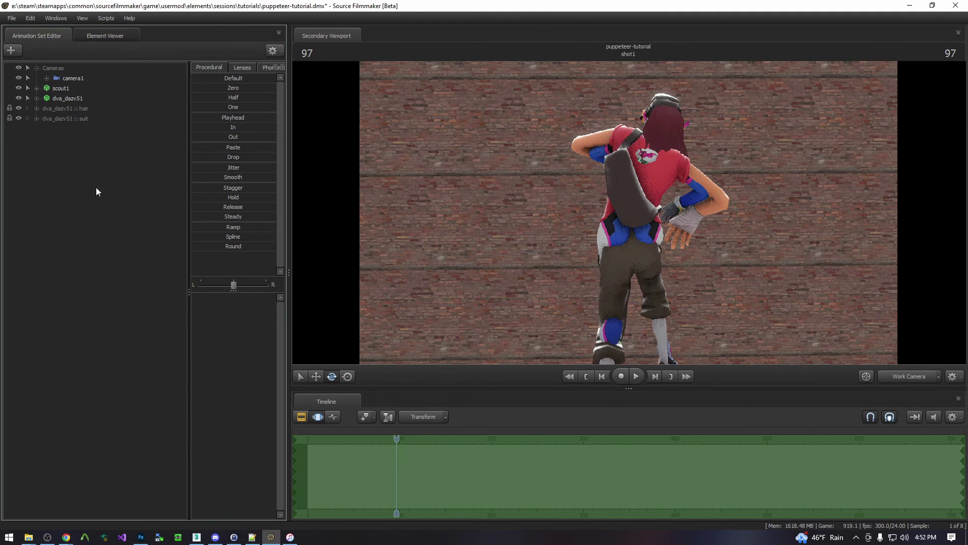
Hide the scout1 model and reframe dva_dazv51 through camera1.
click(19, 88)
drag(608, 255, 843, 302)
click(892, 376)
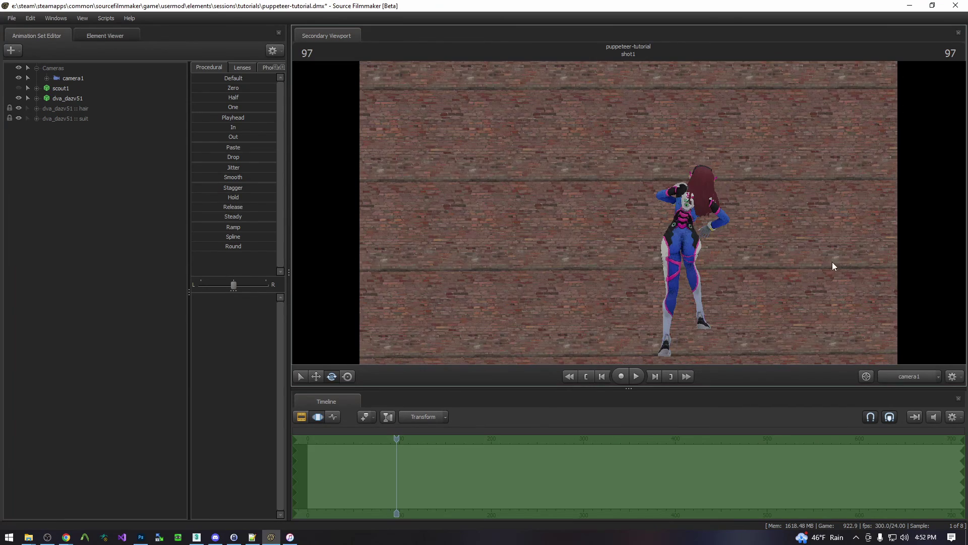
click(70, 68)
mouse_move(519, 346)
mouse_down()
mouse_move(706, 323)
mouse_move(630, 353)
mouse_move(555, 302)
mouse_move(519, 351)
mouse_up()
drag(629, 213, 628, 213)
Play back the shot to check how dva_dazv51 follows the imported dance animation.
key(space)
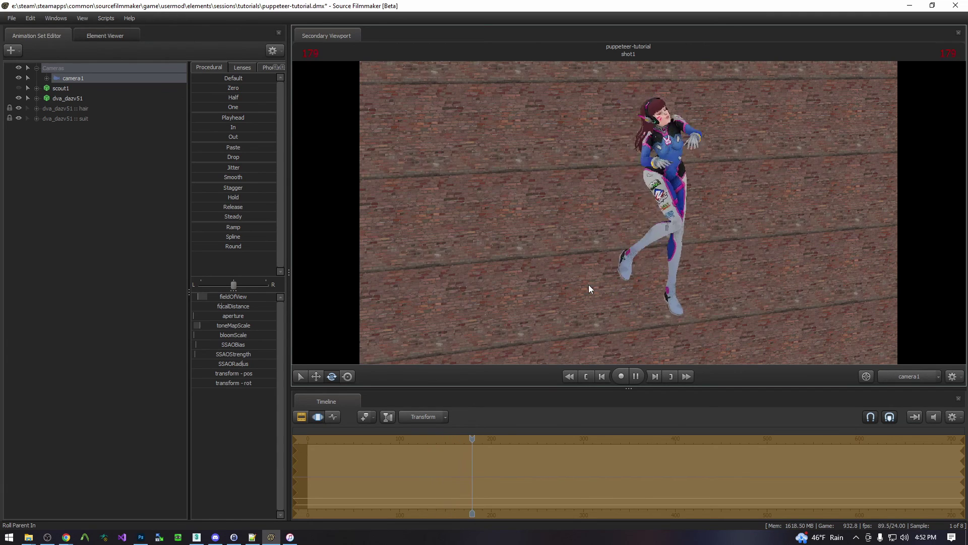
scroll(580, 463, down, 3)
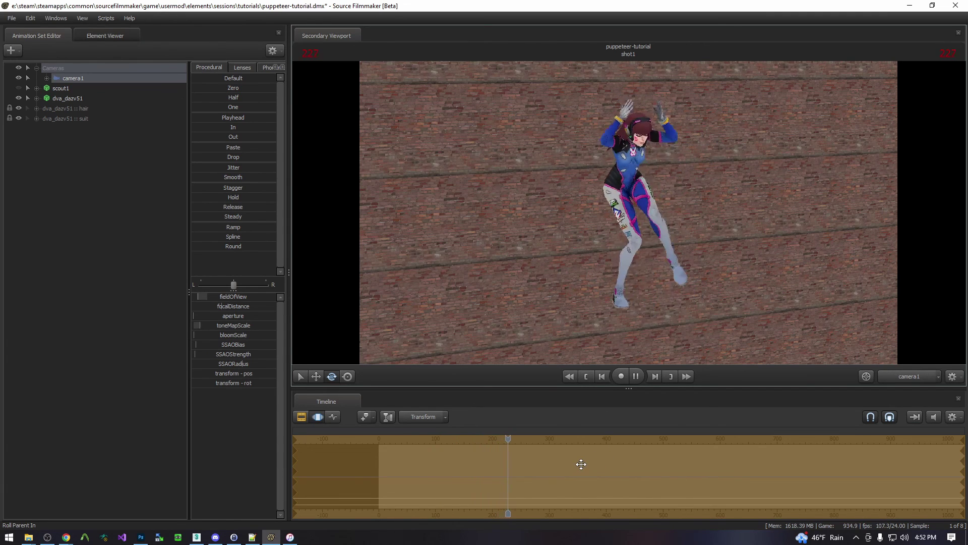